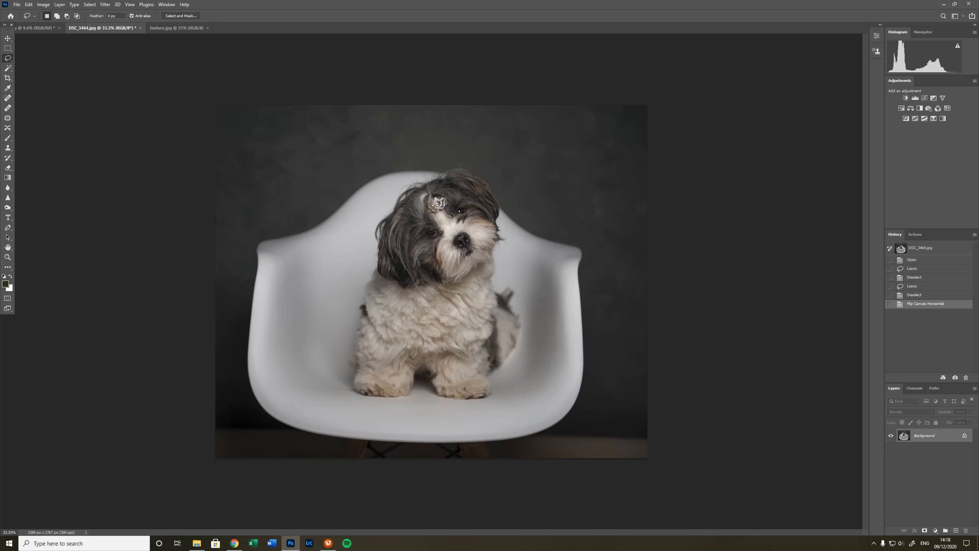
Undo the horizontal canvas flip and bring a loose lasso selection of the dog's head into the headless portrait painting.
key(ctrl+z)
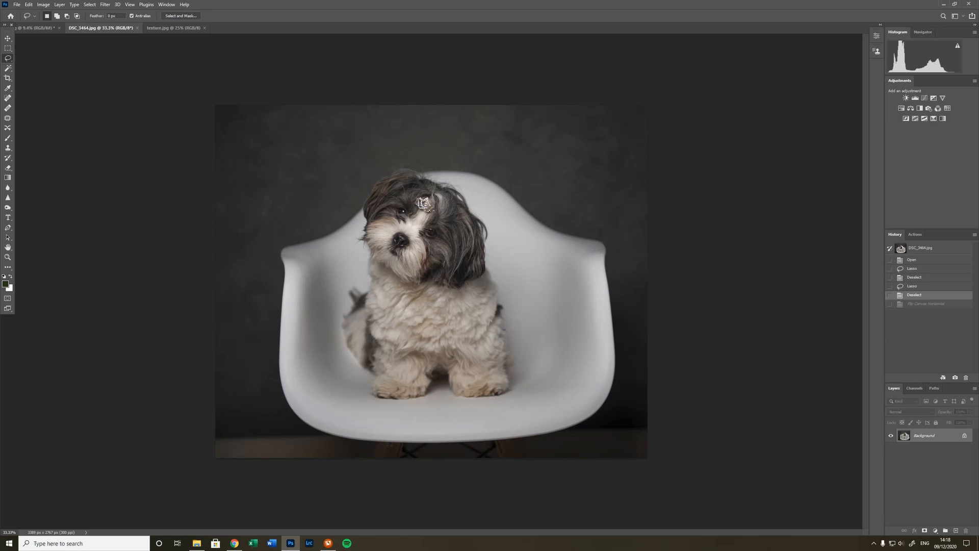
mouse_move(396, 153)
mouse_down()
mouse_move(352, 180)
mouse_move(337, 235)
mouse_move(357, 298)
mouse_move(396, 317)
mouse_move(442, 318)
mouse_move(505, 290)
mouse_move(521, 233)
mouse_move(511, 202)
mouse_move(482, 166)
mouse_move(403, 148)
mouse_up()
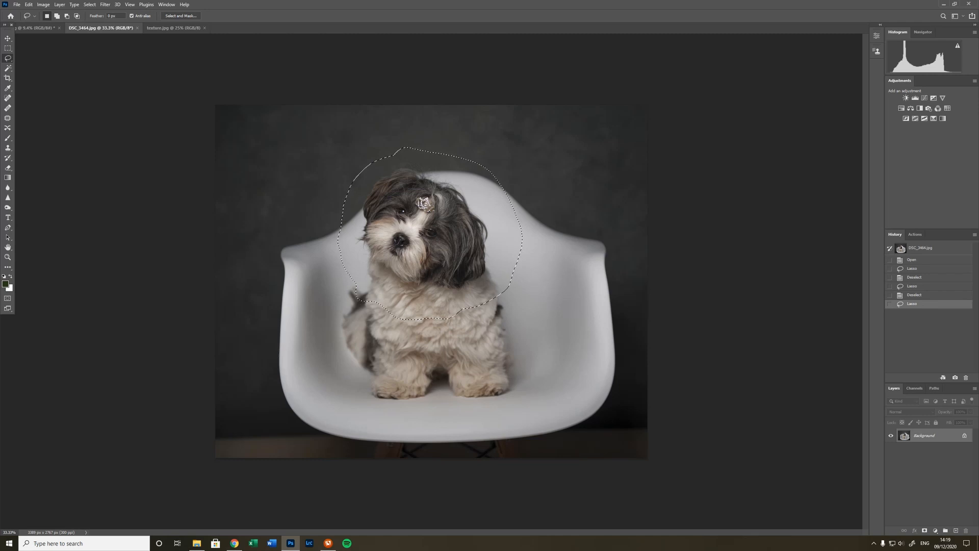
key(v)
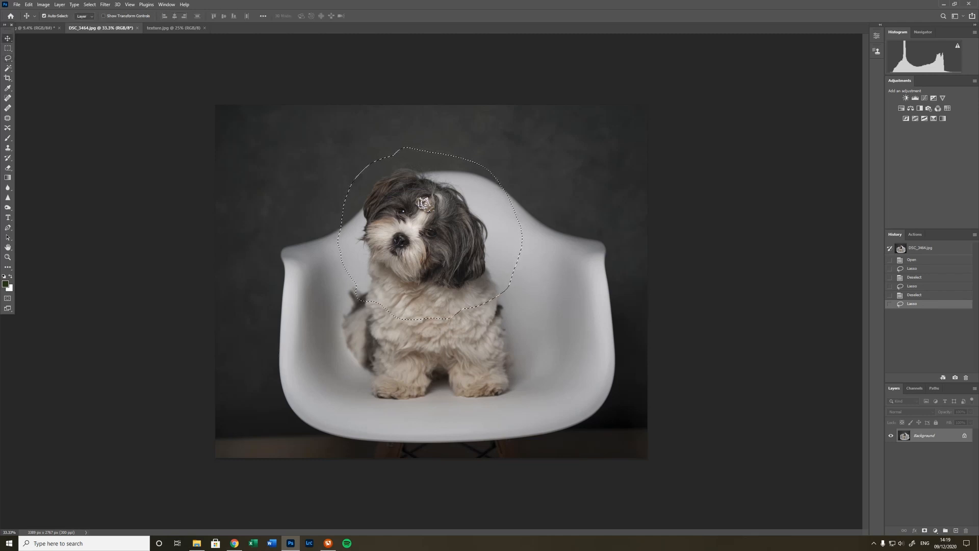
drag(414, 217, 506, 236)
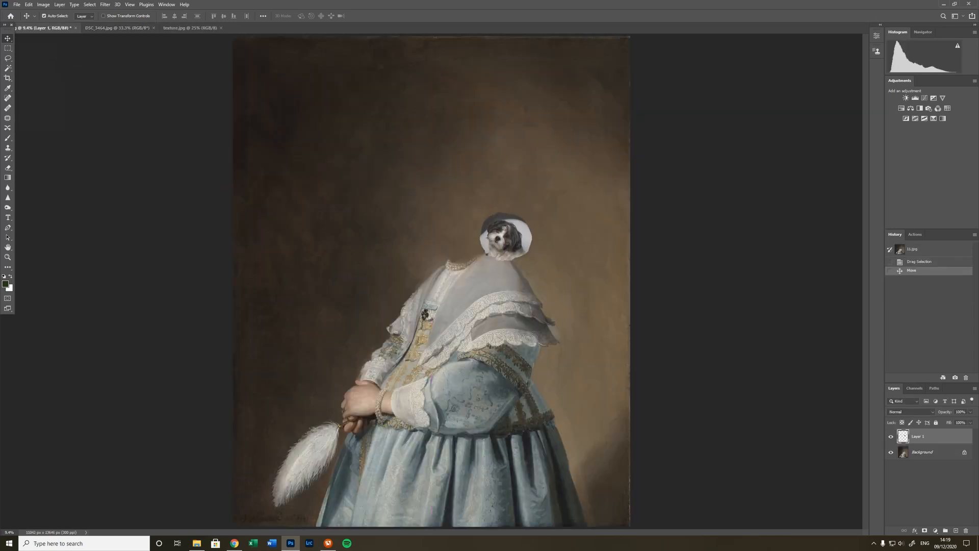
Scale the dog's head to about 232%, rotate it about 19° counter-clockwise and place it on the figure's neck.
key(ctrl+t)
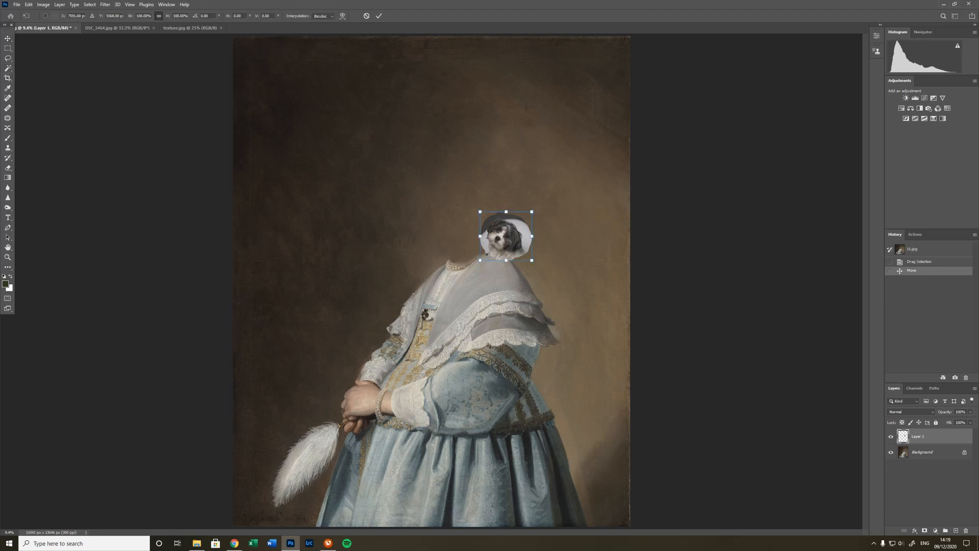
drag(532, 212, 472, 228)
drag(561, 182, 556, 151)
drag(495, 241, 492, 229)
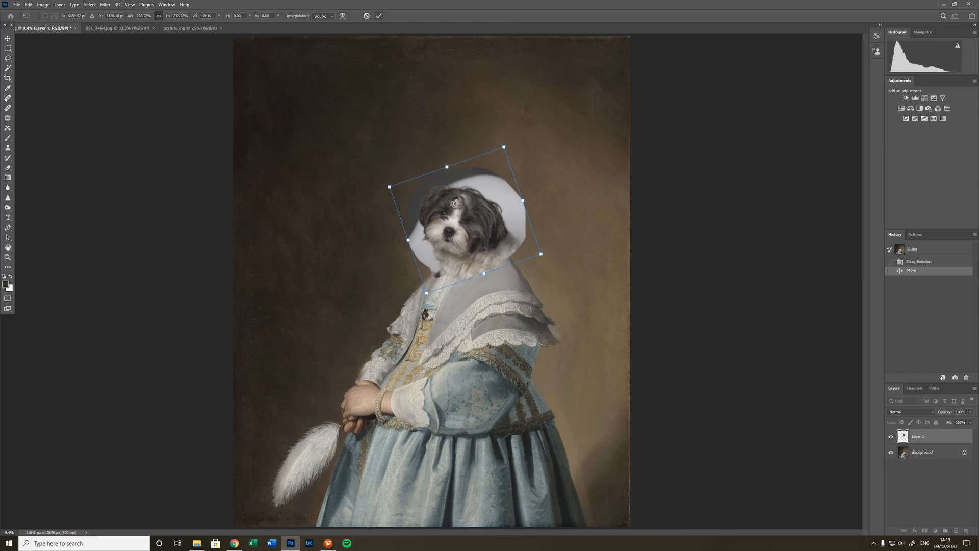
click(379, 16)
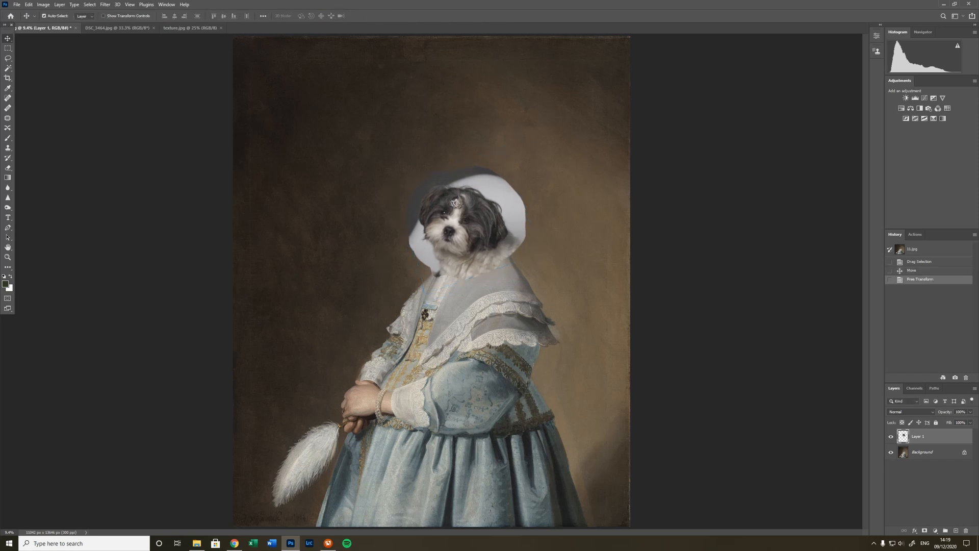
Lower Layer 1's opacity to 47% and enlarge the dog's head to about 131%, aligning it with the painted neckline.
click(971, 412)
drag(971, 421, 952, 421)
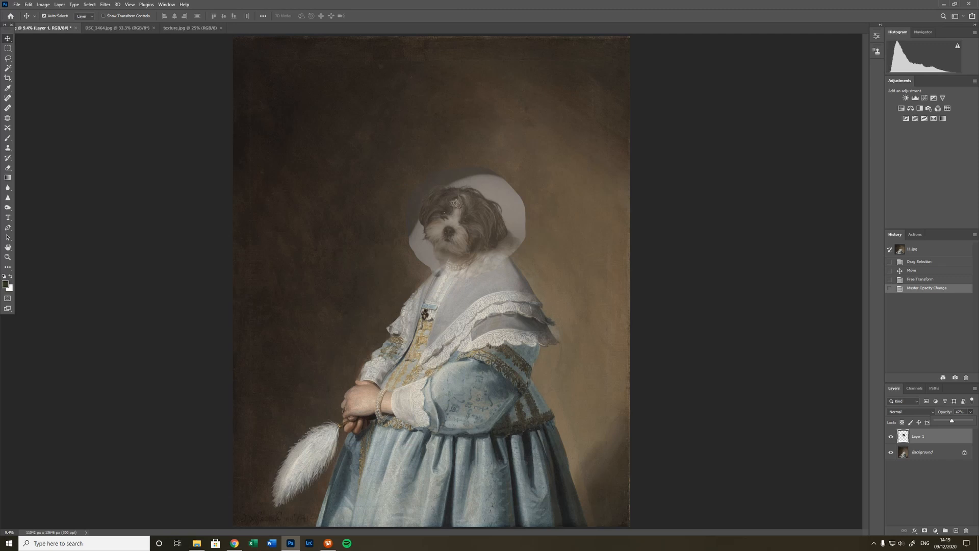
key(ctrl+t)
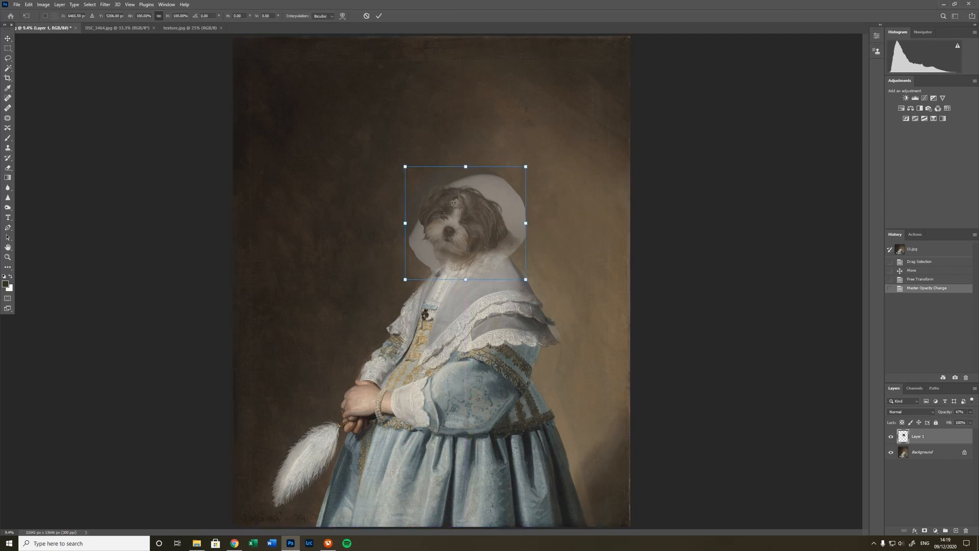
drag(526, 167, 552, 141)
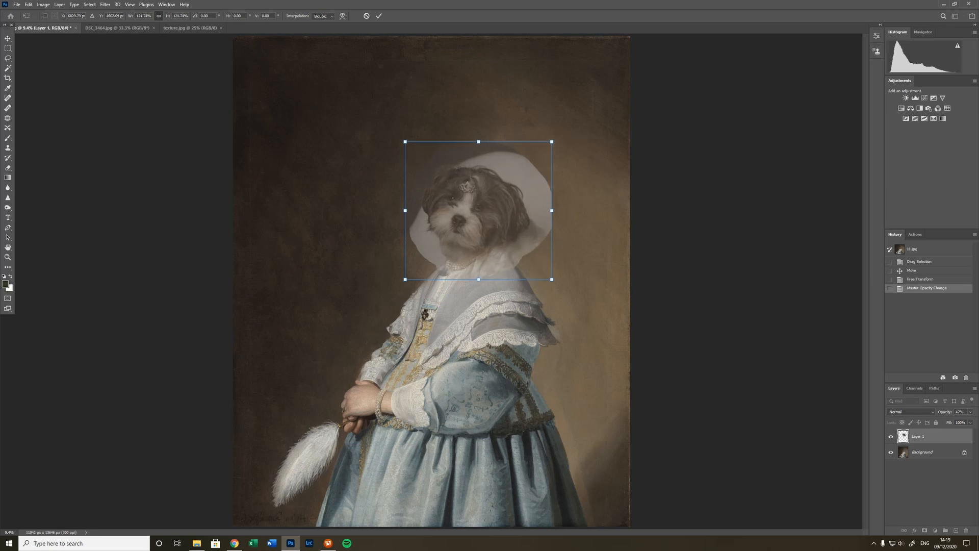
mouse_move(474, 208)
mouse_down()
mouse_move(458, 191)
mouse_move(462, 218)
mouse_move(469, 215)
mouse_up()
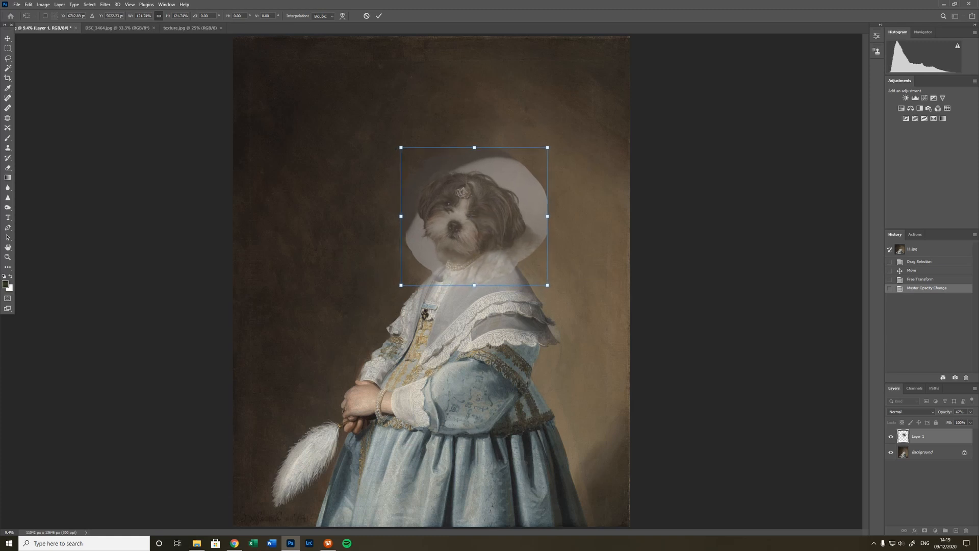
drag(401, 147, 389, 136)
drag(446, 187, 451, 186)
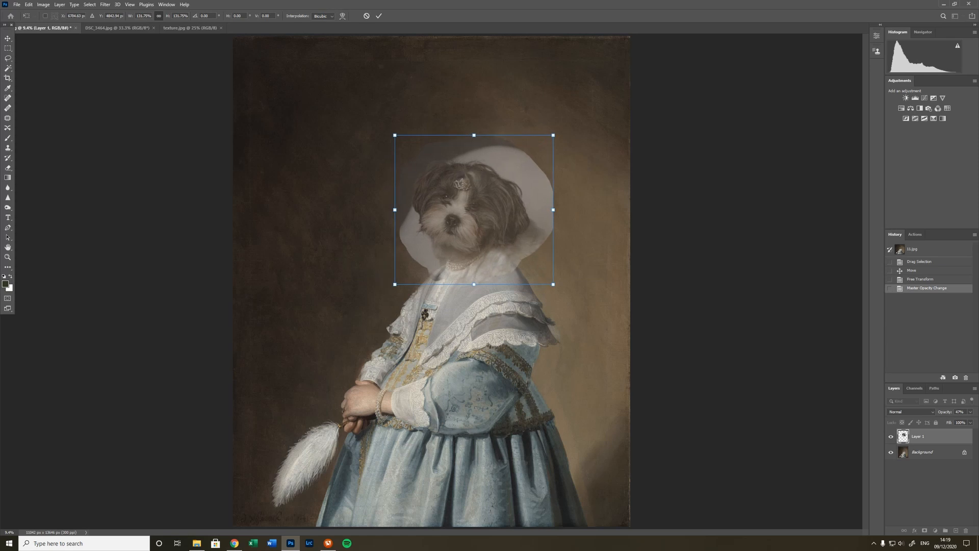
click(379, 16)
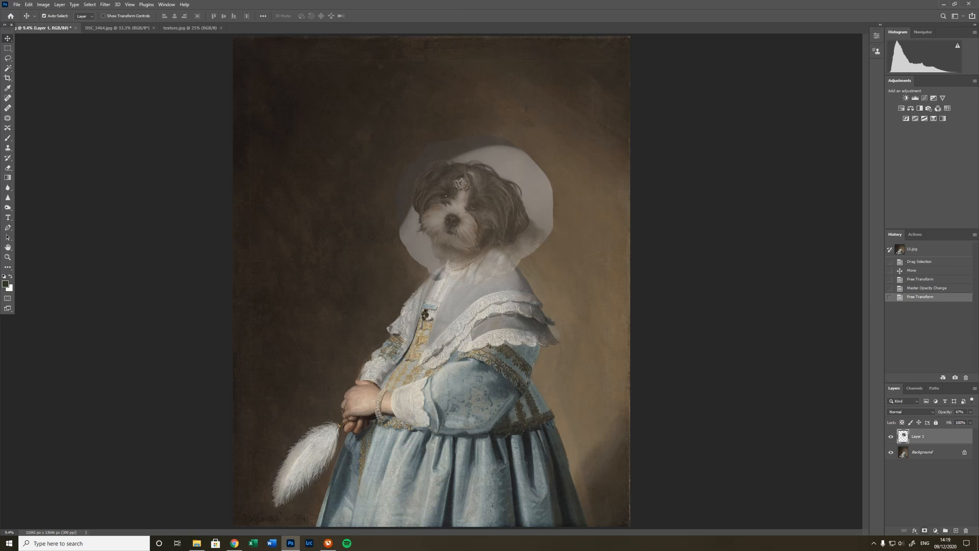
Add a layer mask to Layer 1 and paint it black at 100% brush opacity along the cutout's upper edge.
click(925, 530)
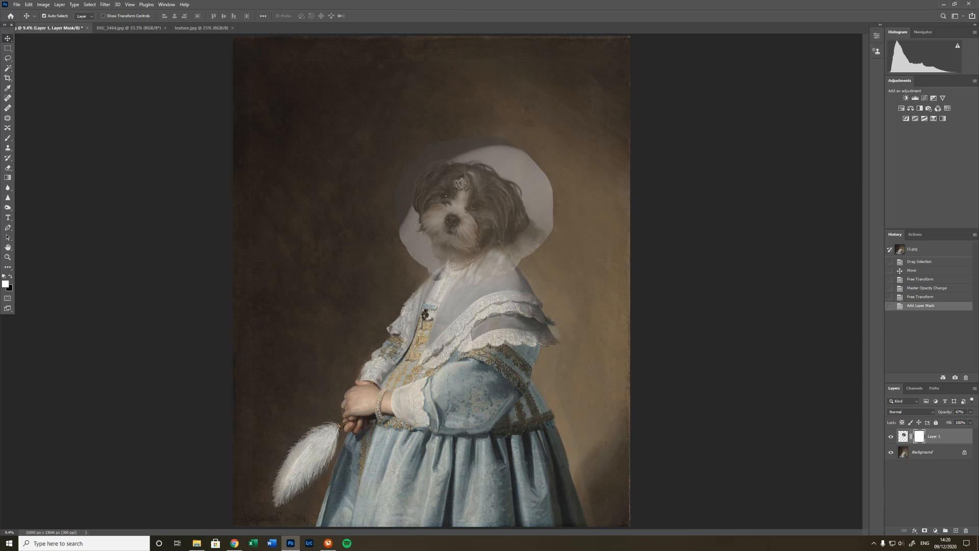
key(x)
click(8, 138)
drag(424, 146, 470, 137)
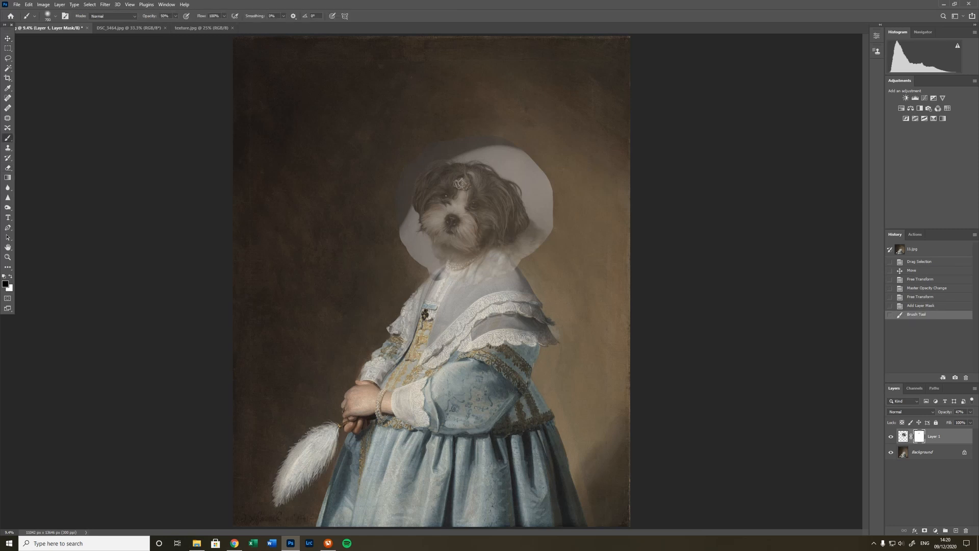
key(0)
mouse_move(513, 150)
mouse_down()
mouse_move(525, 156)
mouse_move(548, 225)
mouse_move(518, 161)
mouse_move(490, 158)
mouse_up()
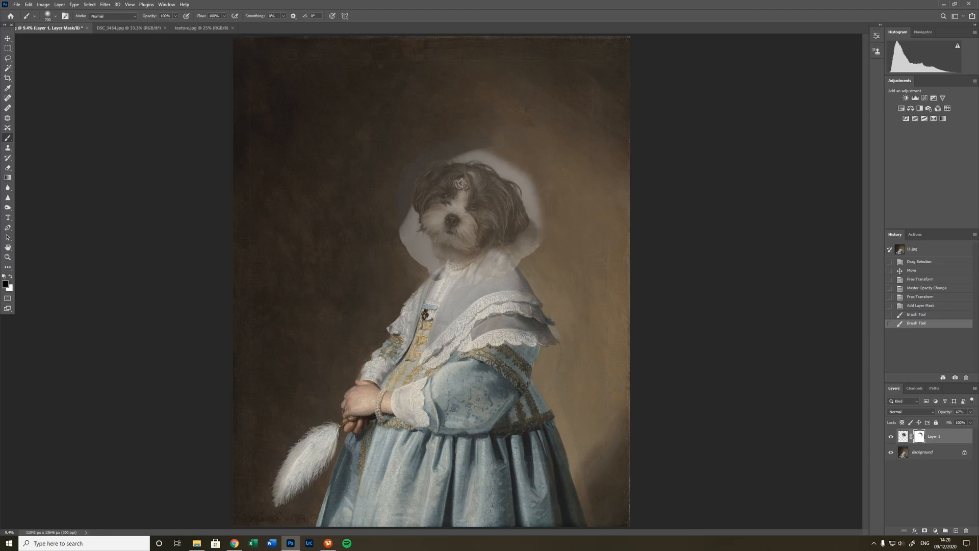
Raise Layer 1's opacity to 67% and mask out the white chair area below the muzzle side of the head.
click(970, 412)
drag(954, 421, 962, 421)
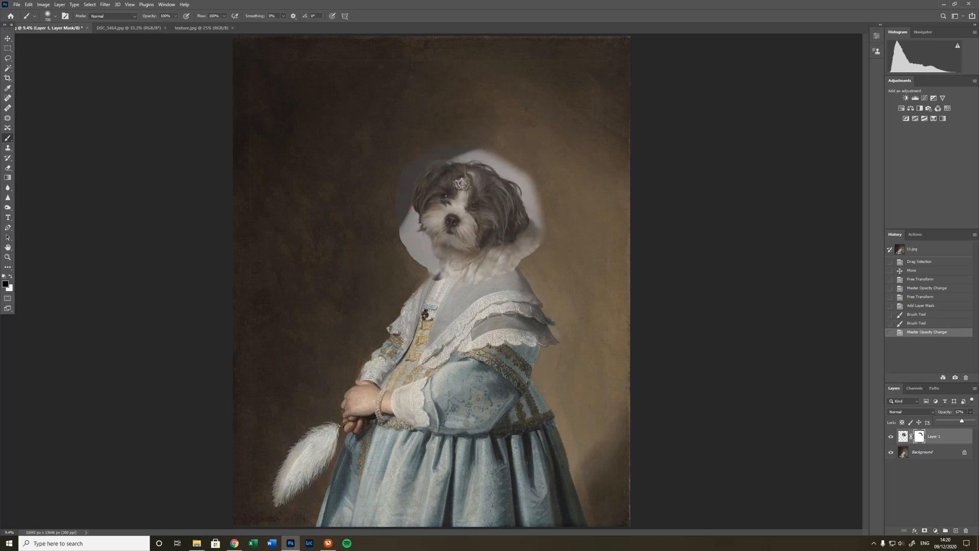
drag(430, 275, 400, 235)
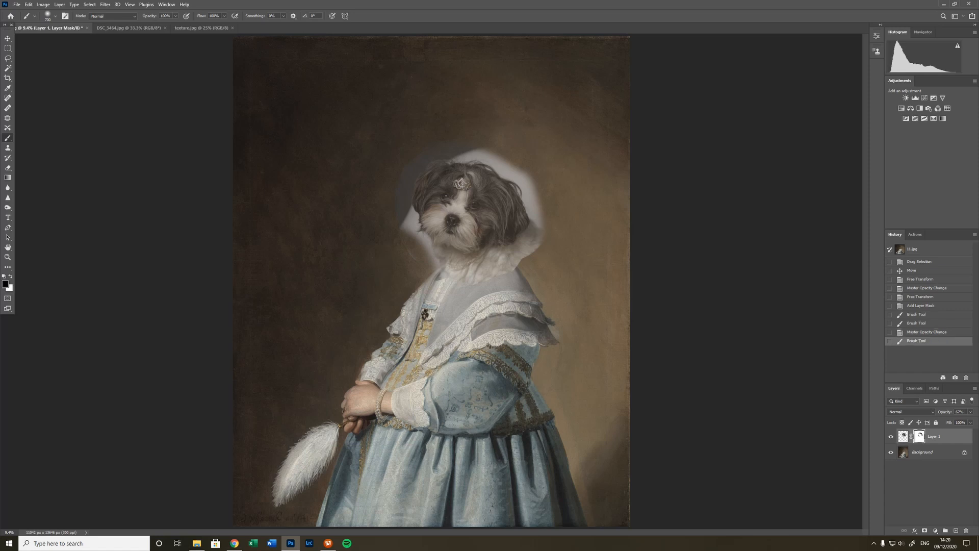
Mask out the leftover grey and white backdrop above the dog's head and along its face down to the neck.
key(z)
double_click(570, 200)
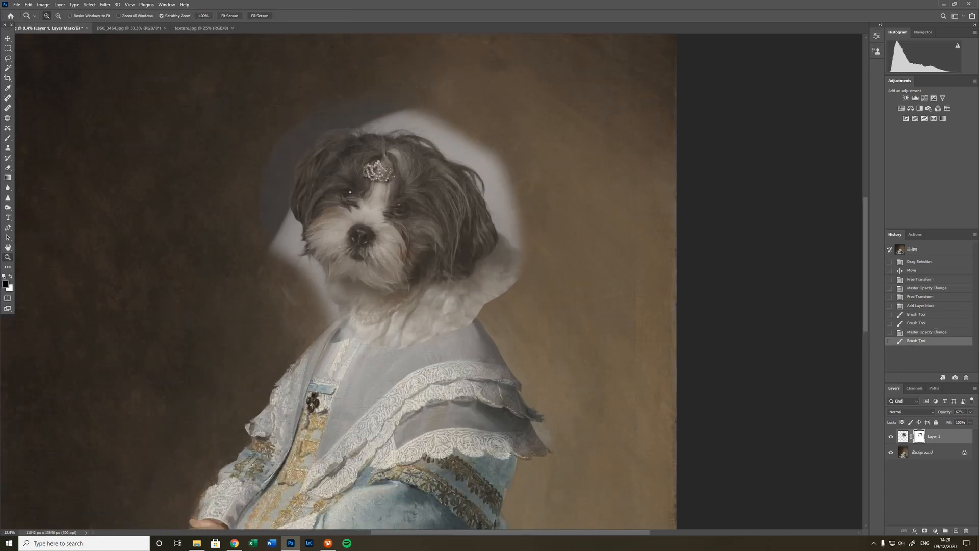
key(b)
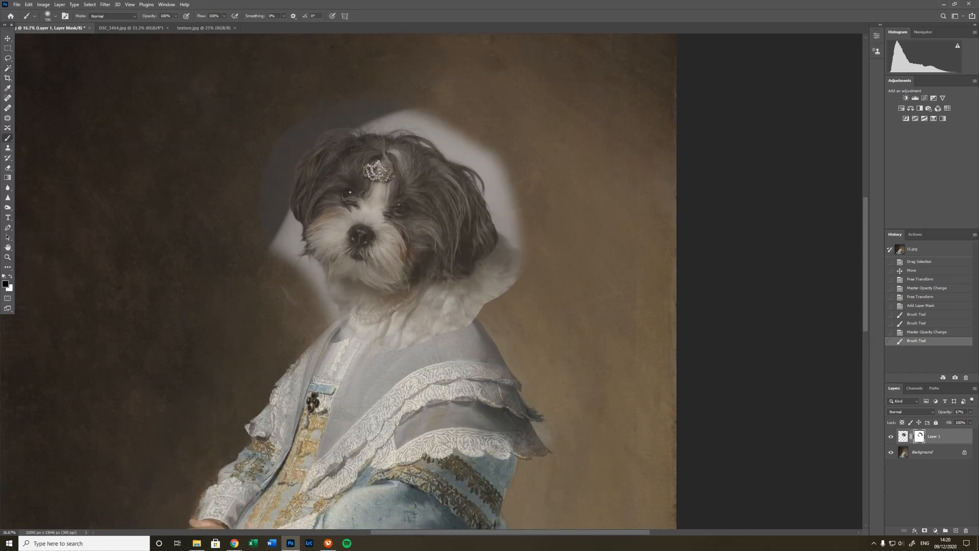
drag(424, 93, 389, 92)
mouse_move(283, 224)
mouse_down()
mouse_move(278, 245)
mouse_move(287, 246)
mouse_up()
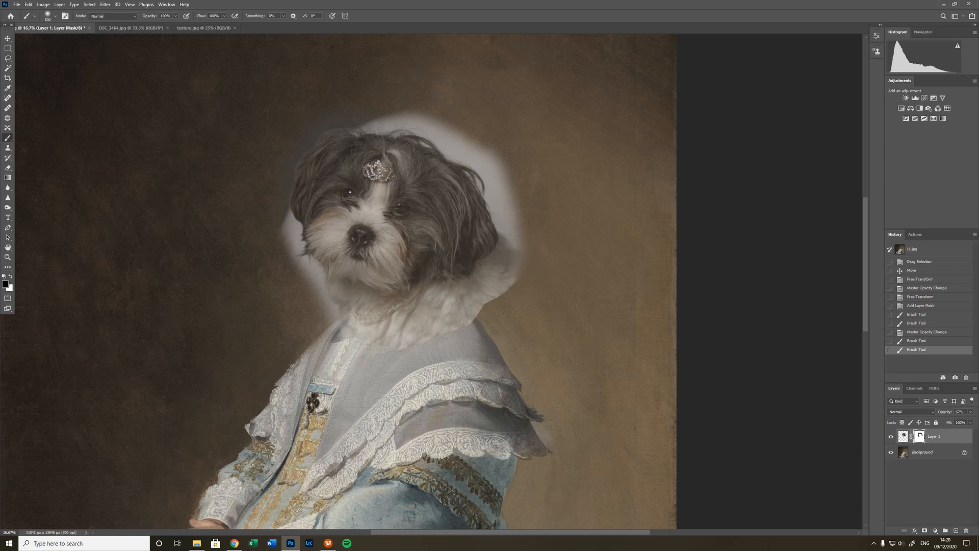
drag(461, 111, 375, 110)
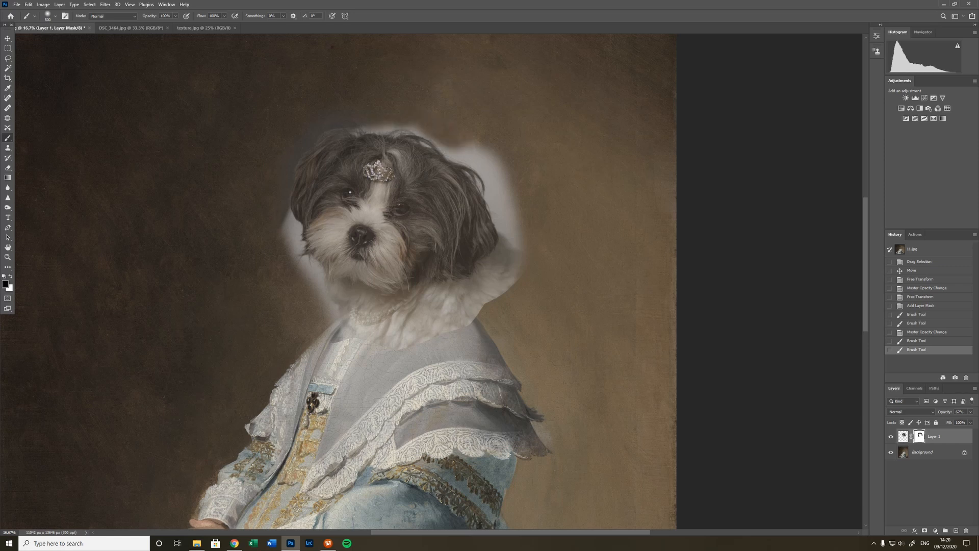
drag(286, 214, 329, 312)
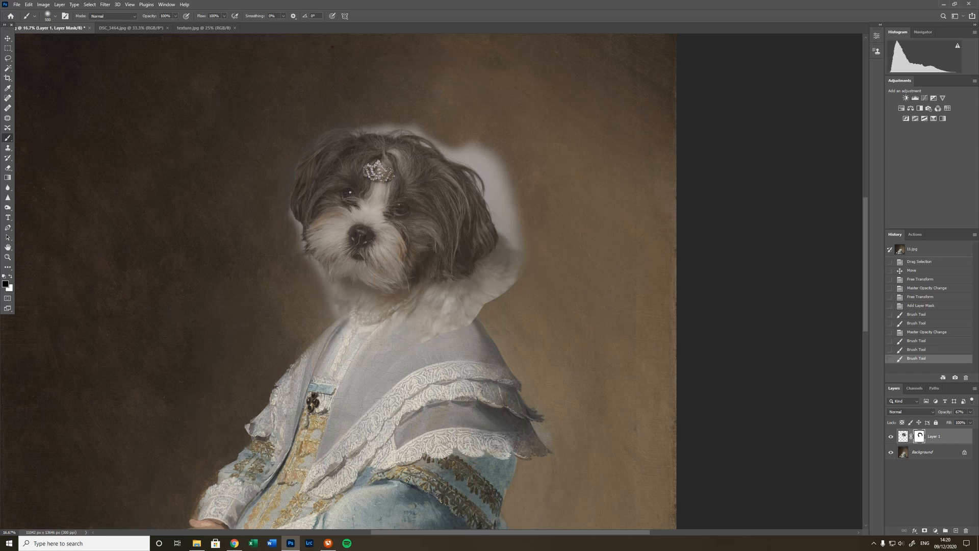
Mask out the chest fur over the pearl necklace and collar and, with a smaller brush, the white chair behind the ear.
mouse_move(403, 317)
mouse_down()
mouse_move(502, 278)
mouse_move(461, 291)
mouse_up()
key(bracketleft)
key(bracketleft)
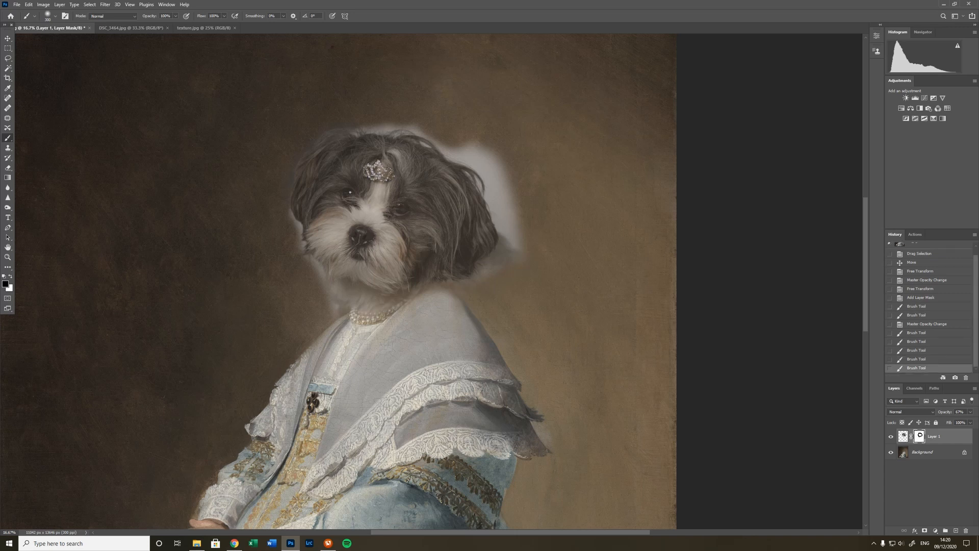
click(508, 262)
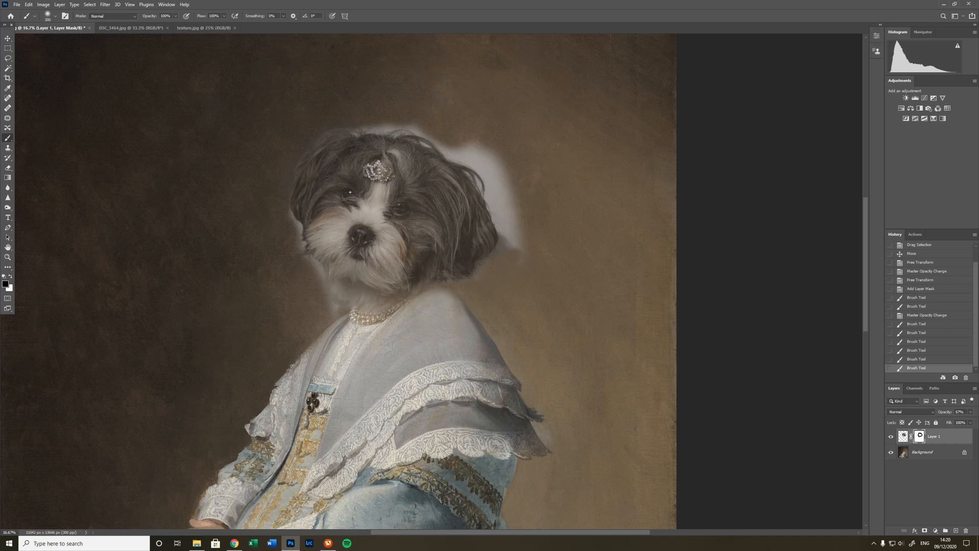
mouse_move(512, 248)
mouse_down()
mouse_move(499, 176)
mouse_move(472, 149)
mouse_move(520, 250)
mouse_up()
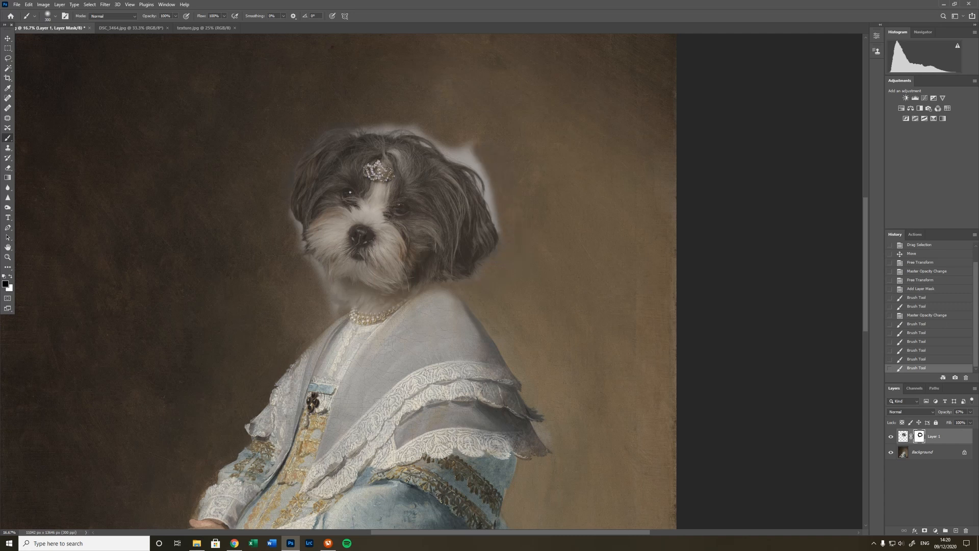
mouse_move(474, 164)
mouse_down()
mouse_move(467, 150)
mouse_move(492, 217)
mouse_up()
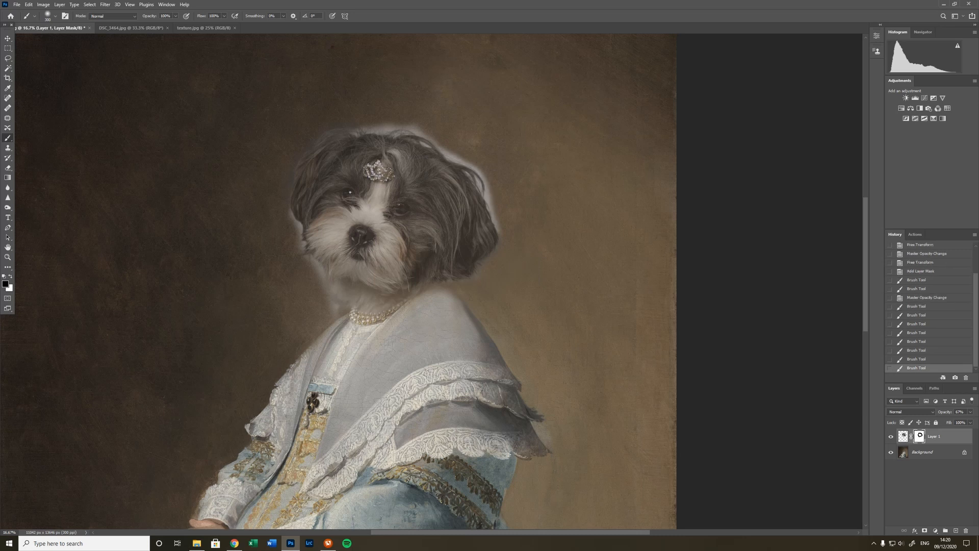
Trim the remaining backdrop rim on the mask along the crown, cheek, chin and outer ear edge.
drag(426, 129, 360, 130)
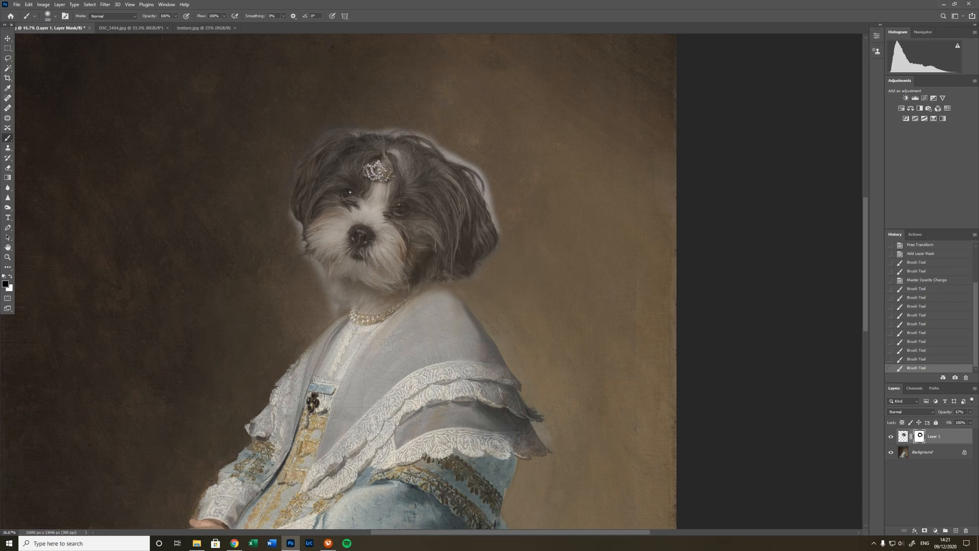
mouse_move(295, 239)
mouse_down()
mouse_move(288, 220)
mouse_move(293, 230)
mouse_up()
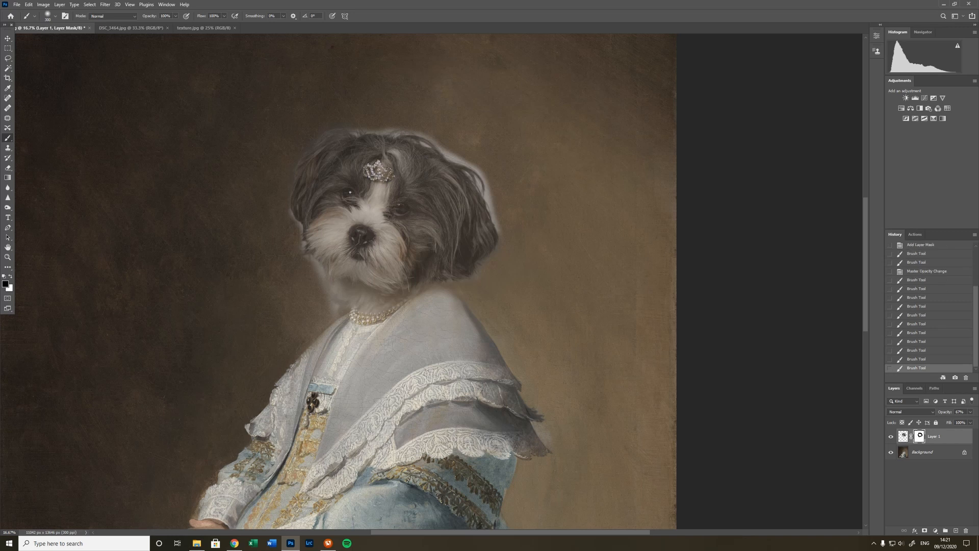
drag(309, 263, 329, 295)
mouse_move(331, 298)
mouse_down()
mouse_move(343, 307)
mouse_move(338, 287)
mouse_up()
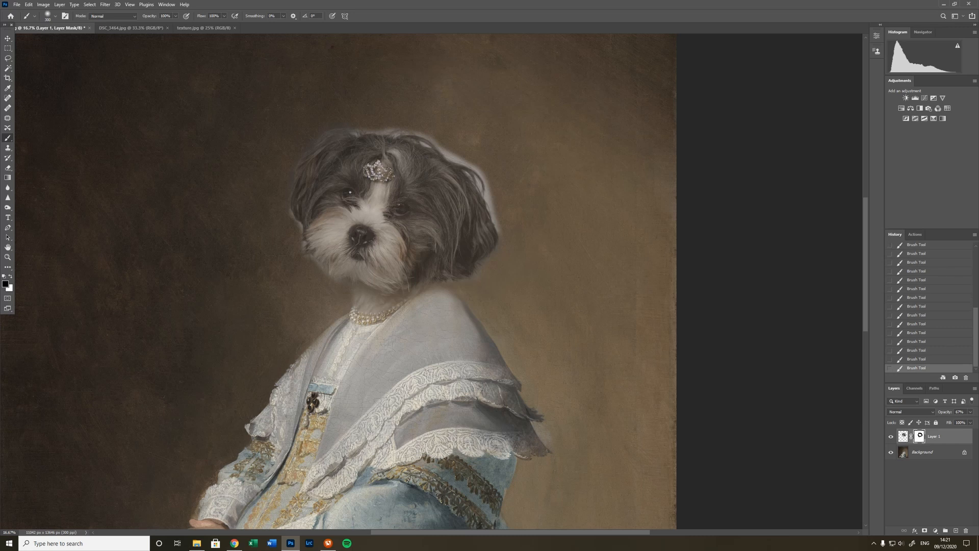
drag(491, 178, 494, 190)
Raise Layer 1's opacity to 84% and soften the crown edge above the dog's shadow-side ear on the mask with a low-opacity brush.
click(971, 412)
drag(962, 420, 967, 421)
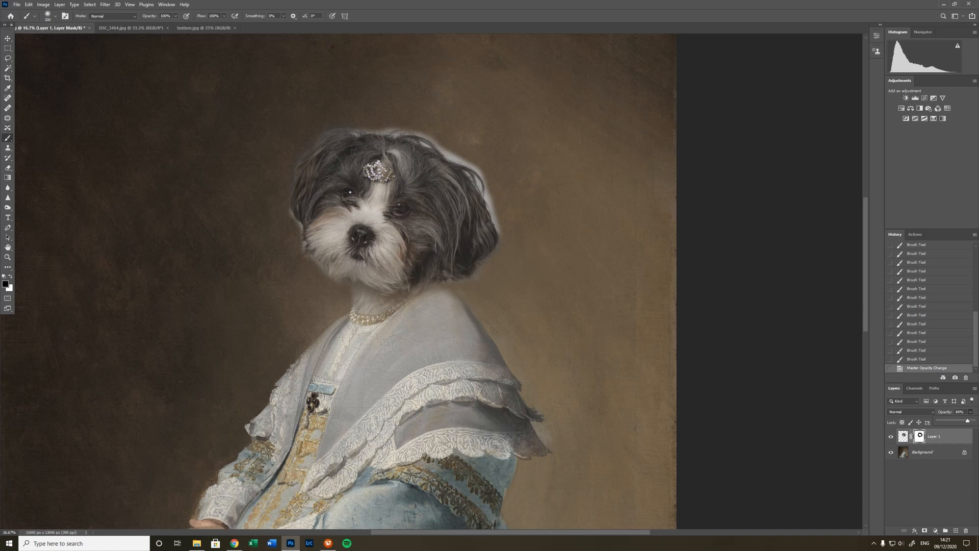
click(175, 16)
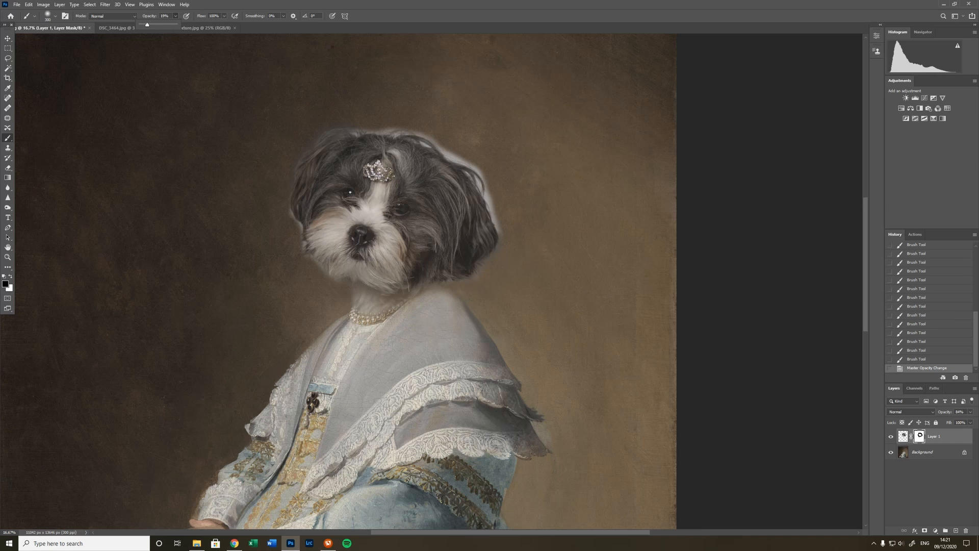
click(326, 126)
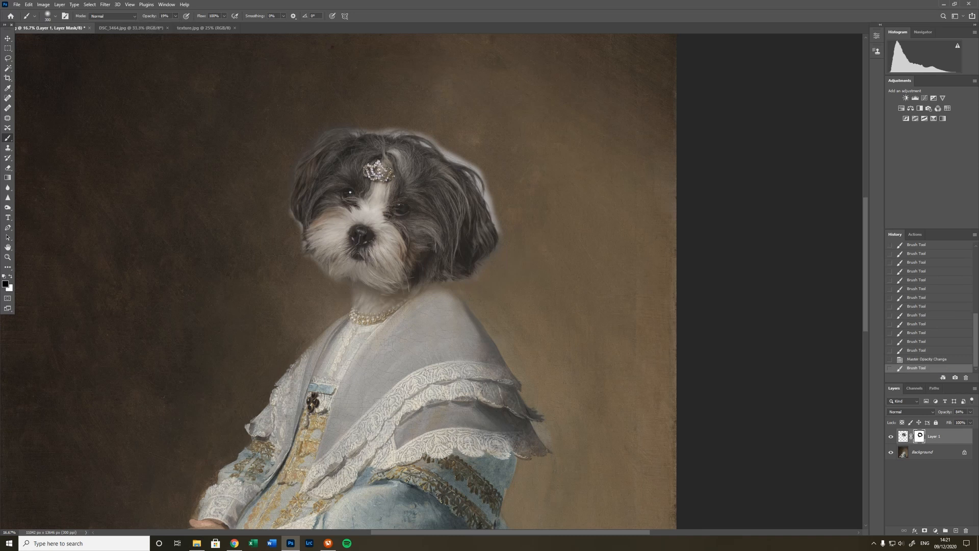
click(326, 126)
click(326, 126)
click(327, 128)
click(326, 128)
Fade the pale backdrop rim on the mask along the back of the crown and the outer edge of the light-side ear.
click(455, 157)
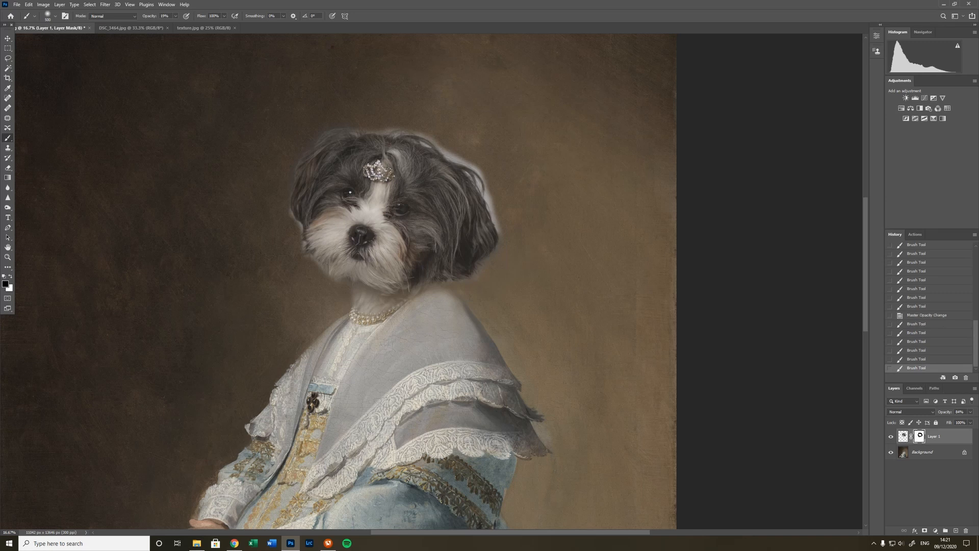
click(452, 156)
click(453, 156)
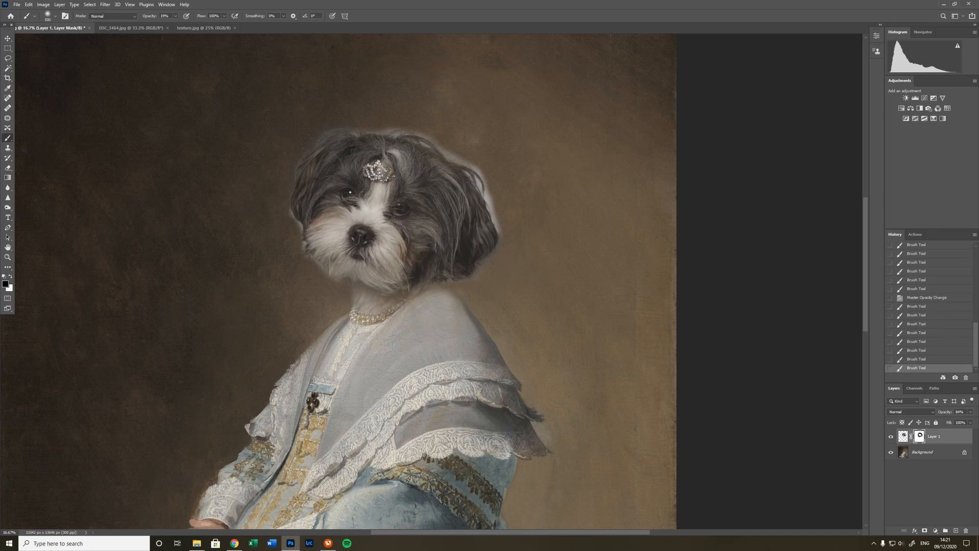
click(453, 156)
click(453, 156)
click(475, 171)
click(489, 197)
click(491, 202)
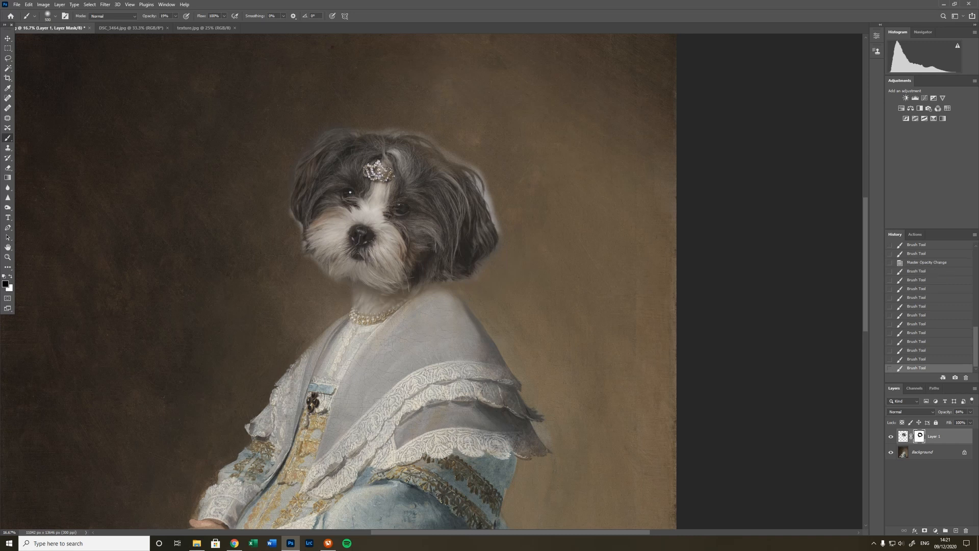
click(485, 190)
click(486, 189)
click(487, 193)
click(486, 194)
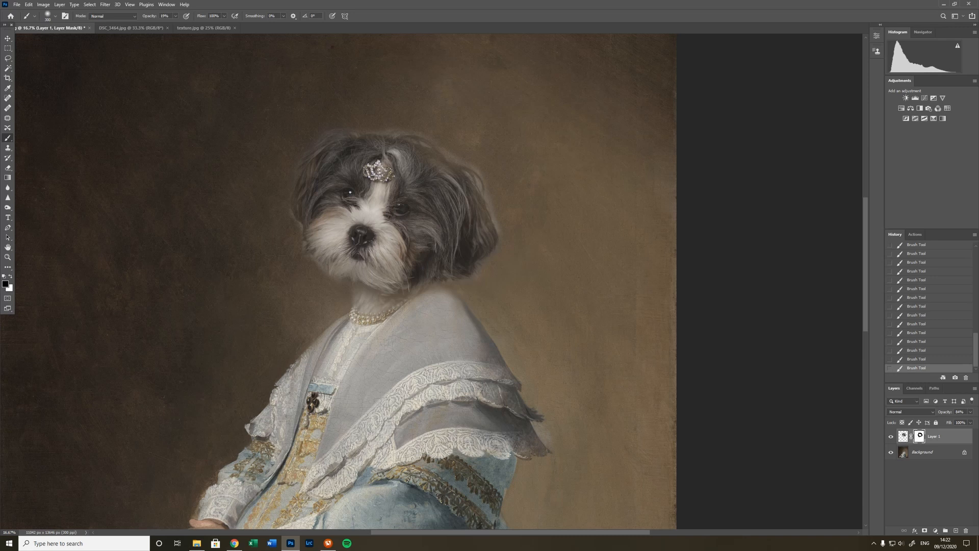
Increase the brush opacity and size and fade the remaining halo around the dog's head on Layer 1's mask.
click(176, 15)
drag(176, 24, 182, 24)
key(bracketright)
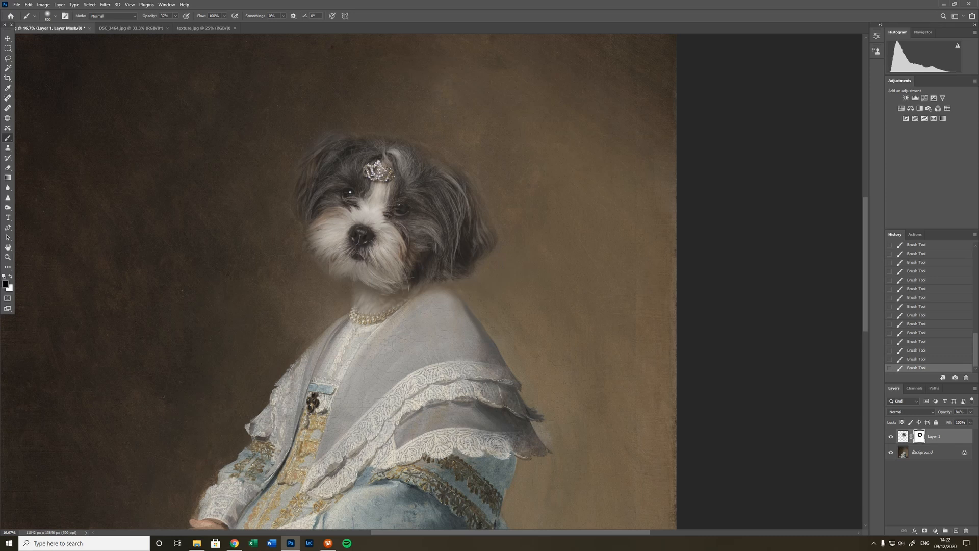
key(x)
key(x)
Duplicate Layer 1 and apply the duplicate's layer mask permanently to its pixels.
drag(941, 437, 956, 530)
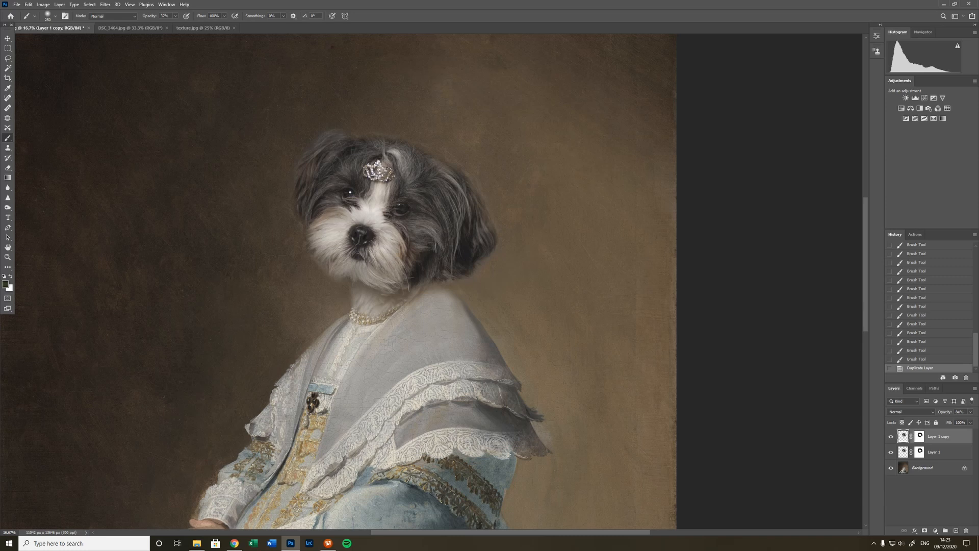
click(919, 437)
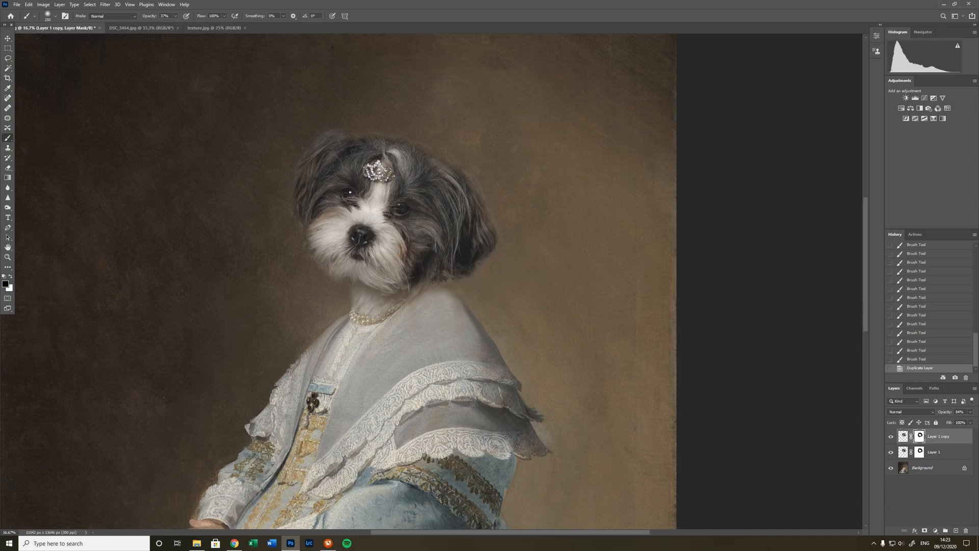
drag(919, 437, 965, 530)
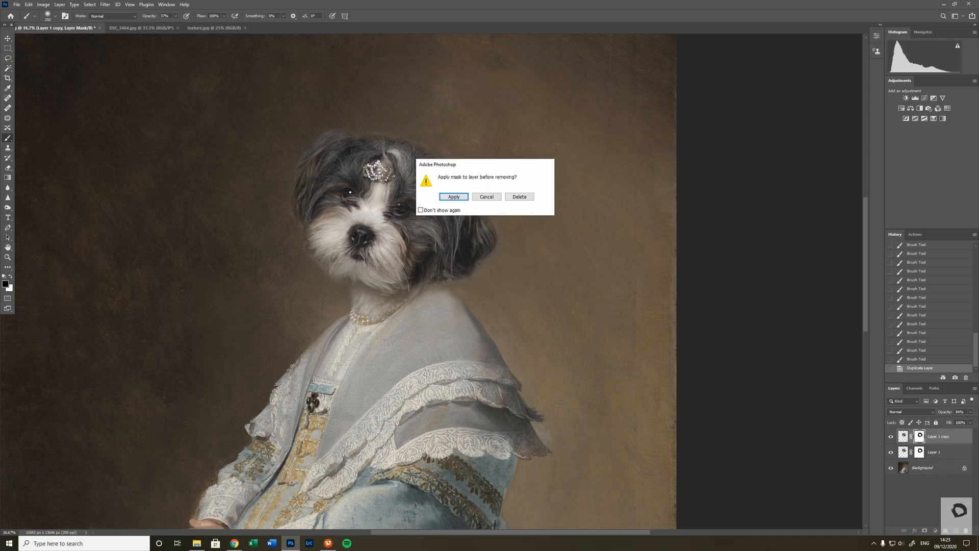
key(Return)
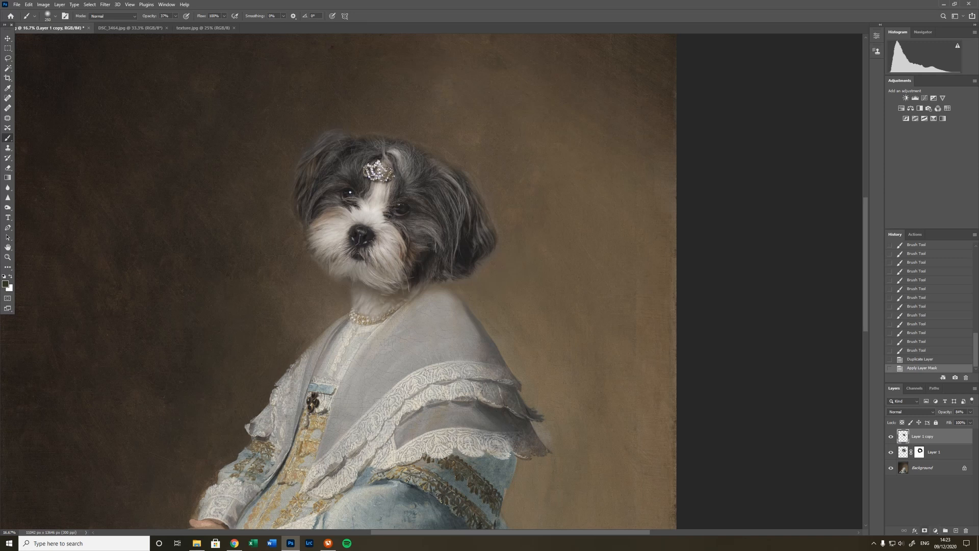
Add a new layer mask to Layer 1 copy, invert it to black, and set the layer's opacity to 100%.
click(925, 530)
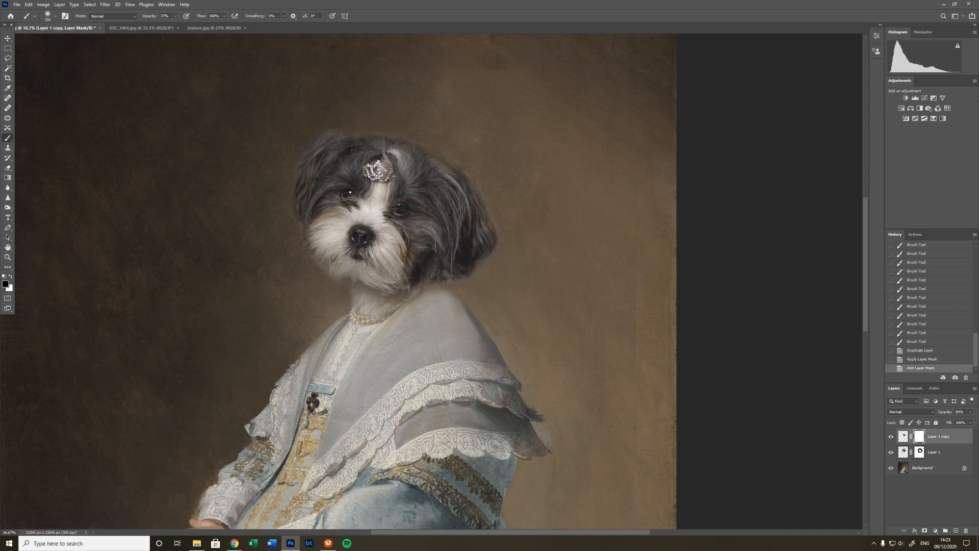
key(ctrl+i)
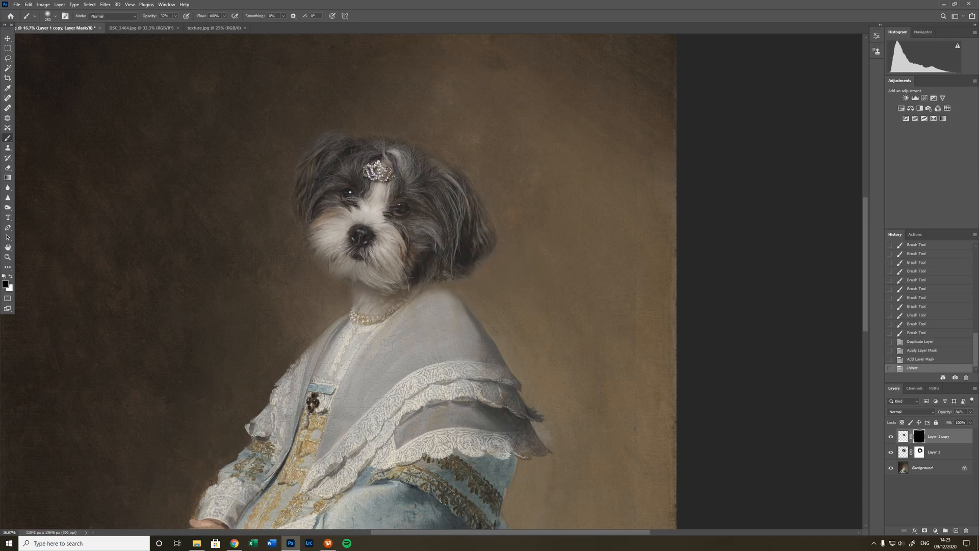
click(904, 436)
click(971, 412)
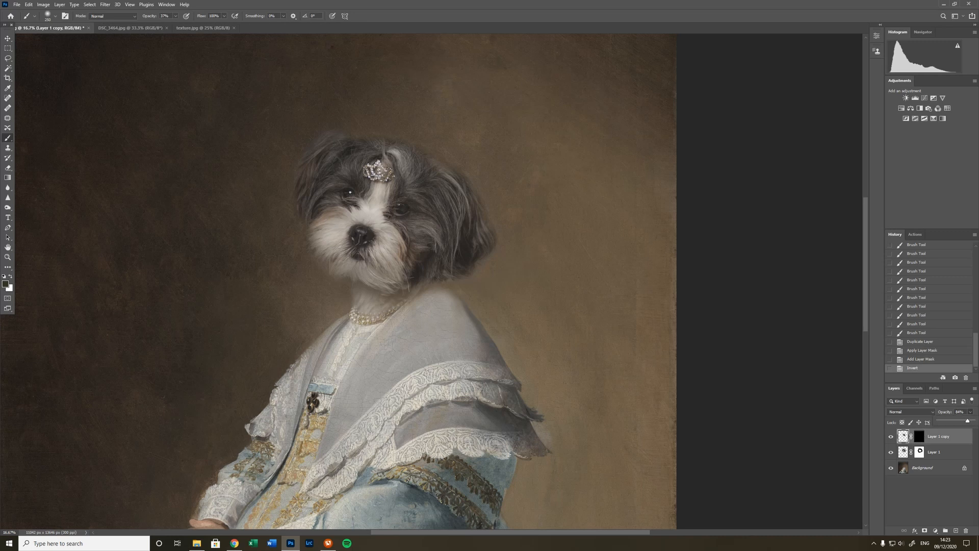
drag(968, 421, 973, 421)
click(919, 436)
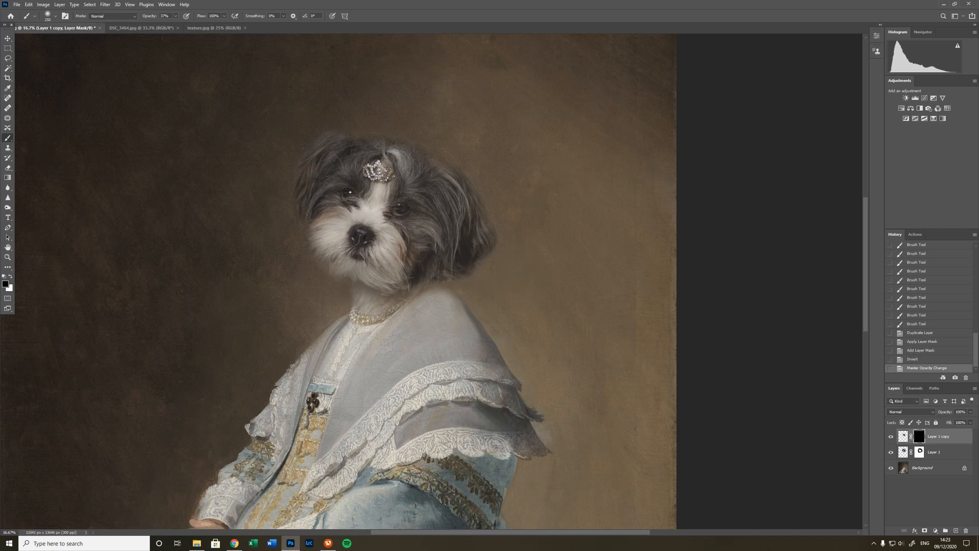
Paint white on Layer 1 copy's black mask with the brush at 100% opacity to bring out the jewelled hair clip.
key(x)
click(403, 276)
key(0)
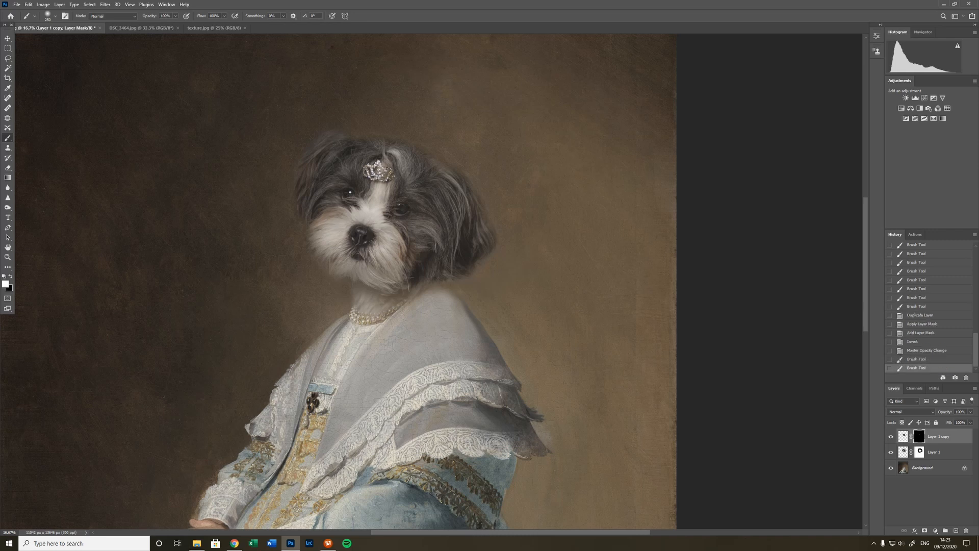
click(379, 173)
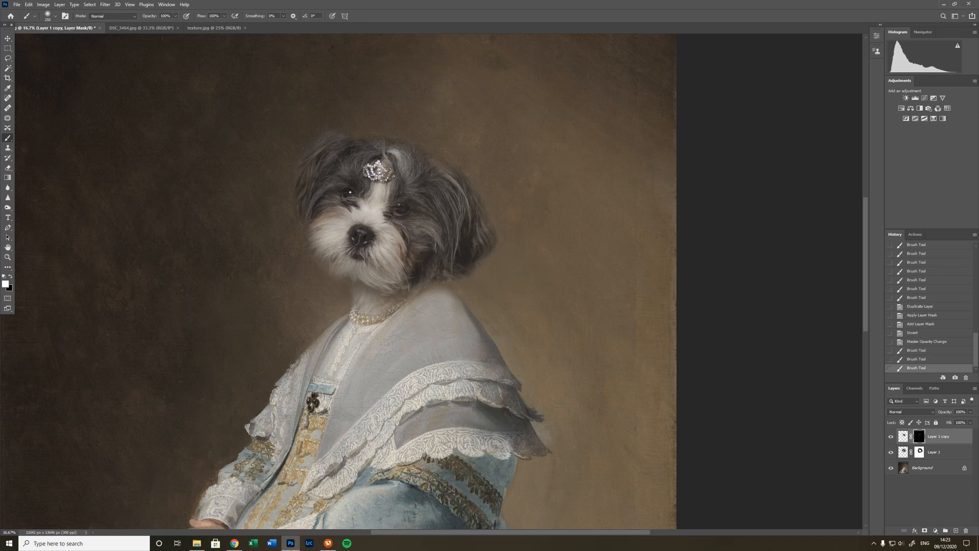
click(378, 173)
click(378, 172)
click(379, 173)
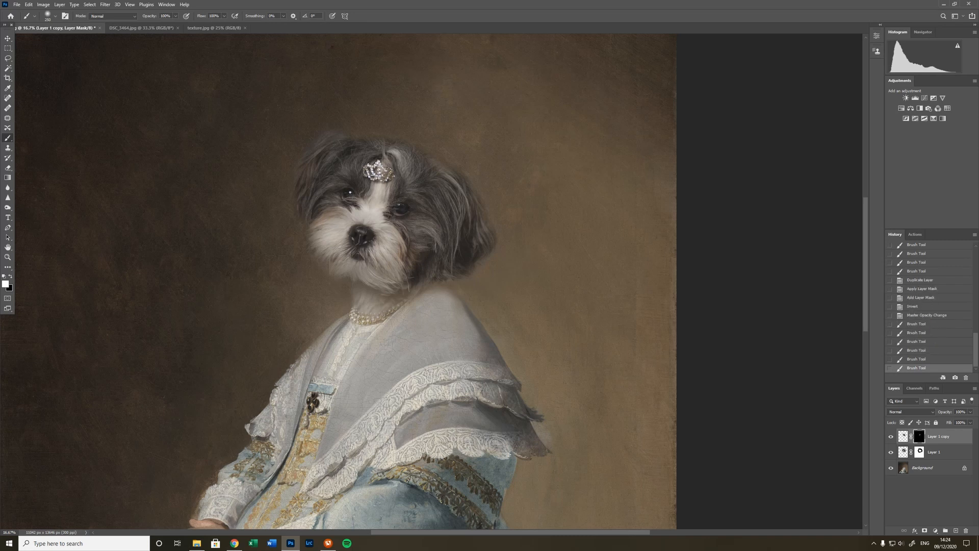
click(378, 172)
click(379, 173)
click(378, 172)
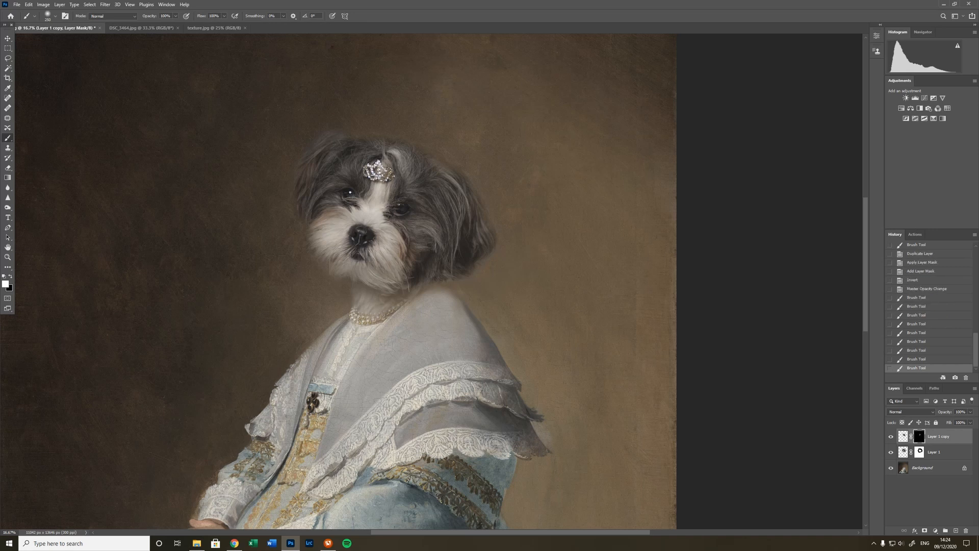
Paint more white on Layer 1 copy's mask over the muzzle, hair clip and forehead, using a larger brush for the face.
click(344, 231)
click(343, 231)
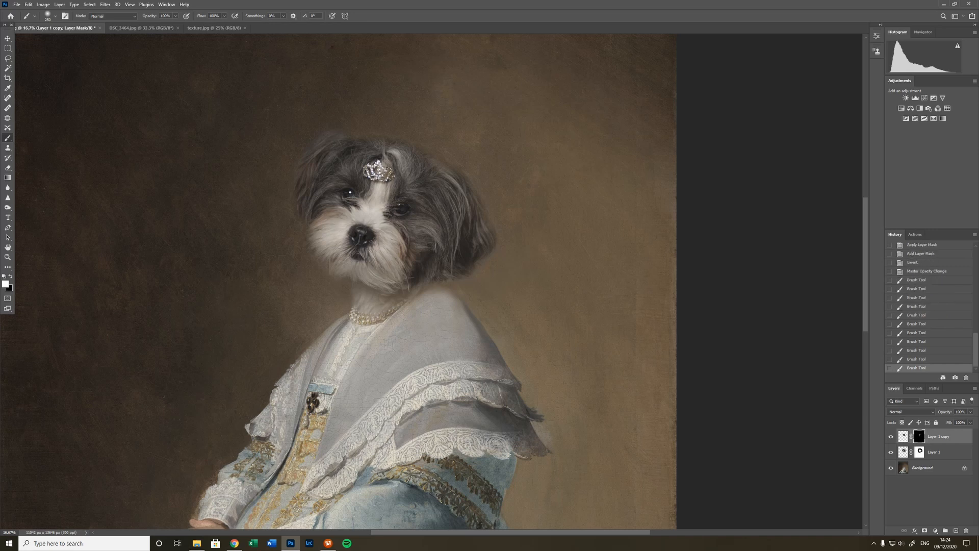
click(377, 171)
click(377, 172)
click(377, 172)
click(377, 172)
mouse_move(383, 223)
mouse_down()
mouse_move(391, 245)
mouse_move(380, 252)
mouse_move(328, 232)
mouse_up()
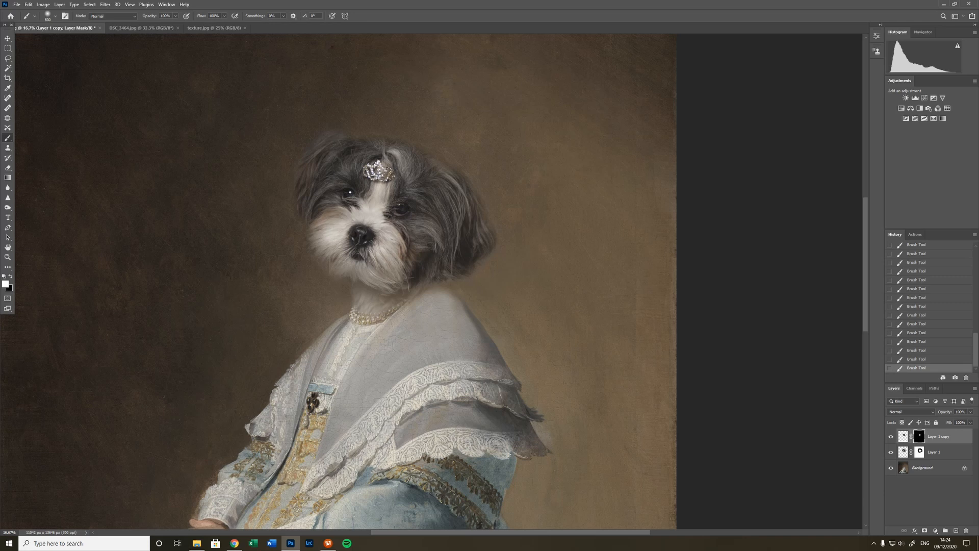
drag(343, 219, 371, 211)
click(379, 195)
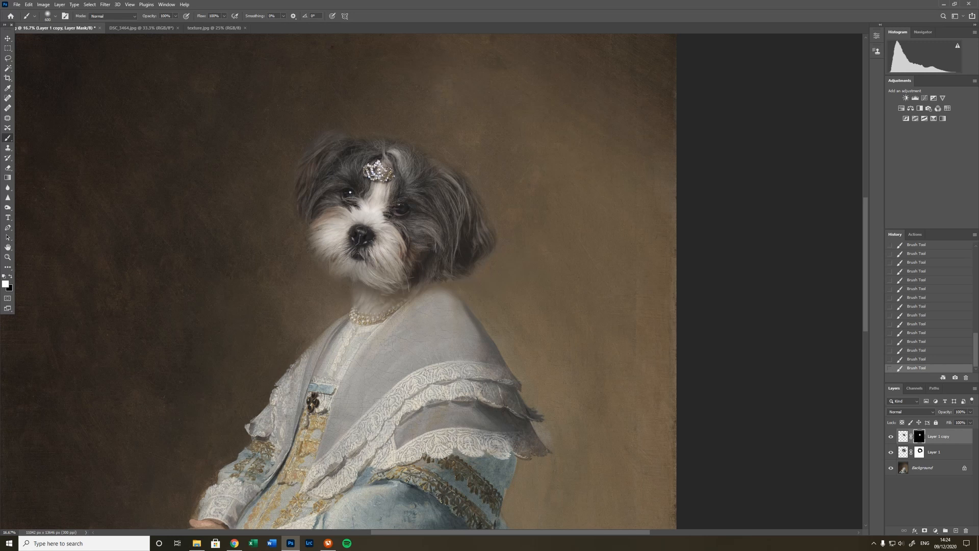
Copy the grey texture from texture.jpg into the portrait document as the top layer.
scroll(567, 202, down, 3)
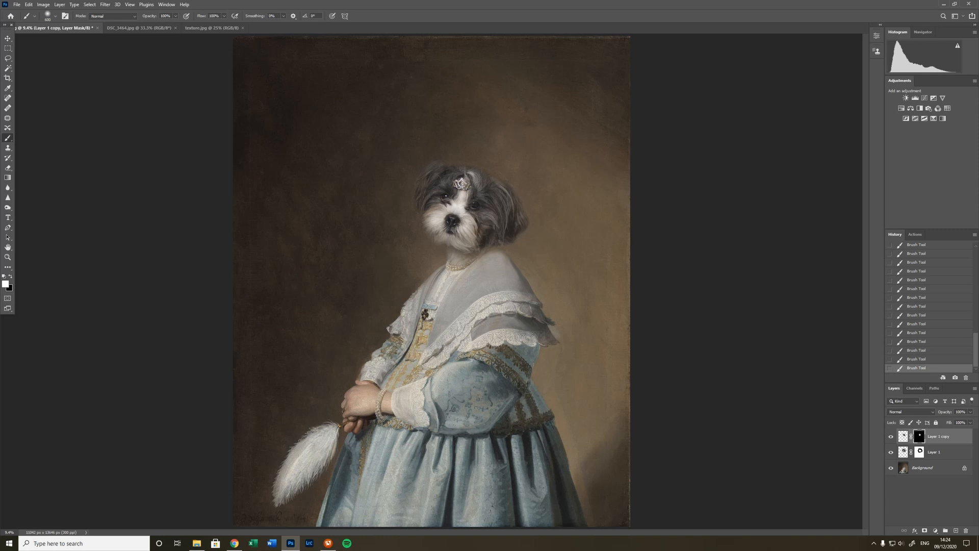
key(v)
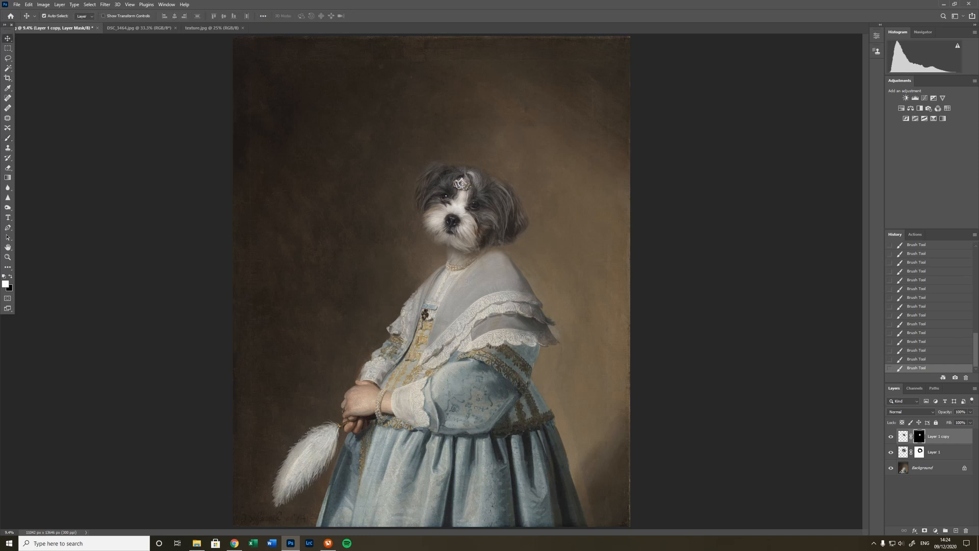
click(212, 27)
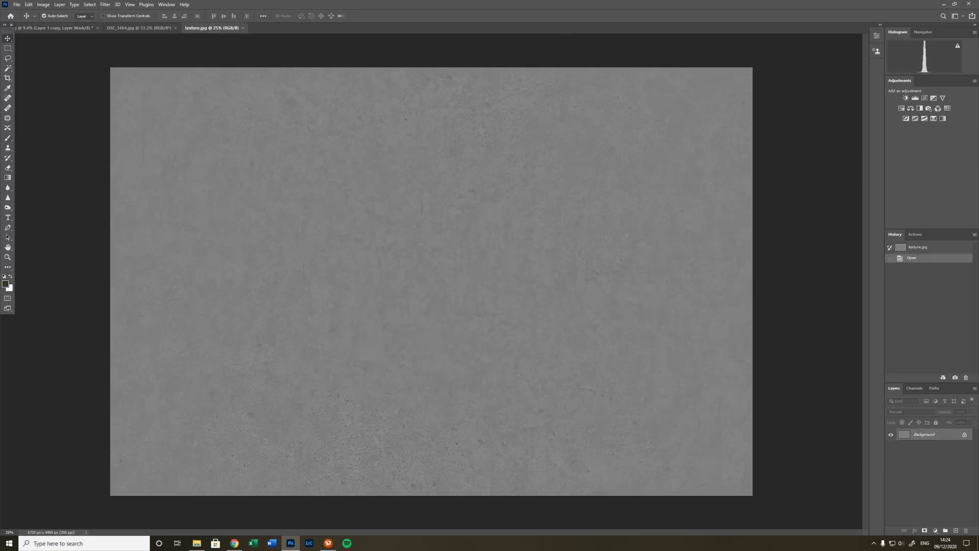
drag(454, 171, 408, 145)
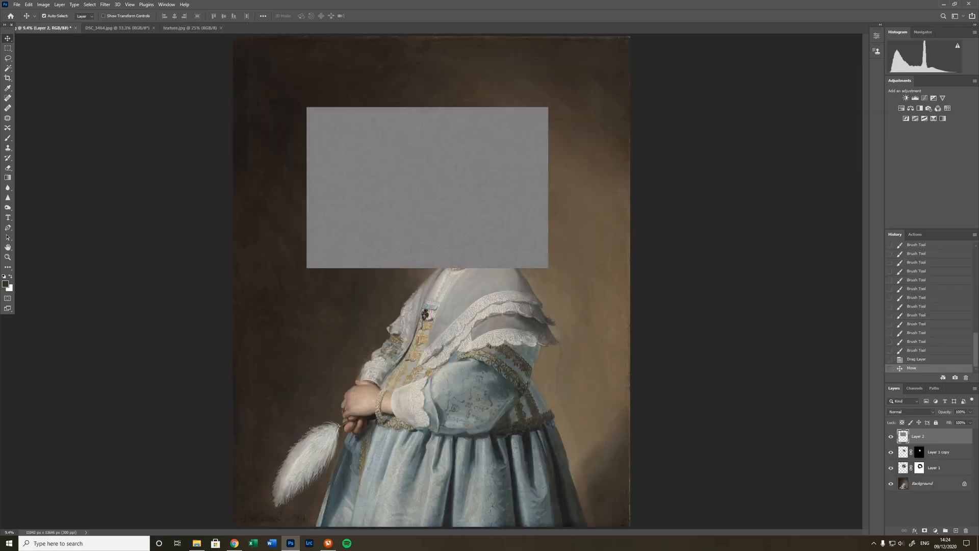
Rotate the texture layer about 90 degrees and scale it to cover the whole portrait canvas.
key(ctrl+t)
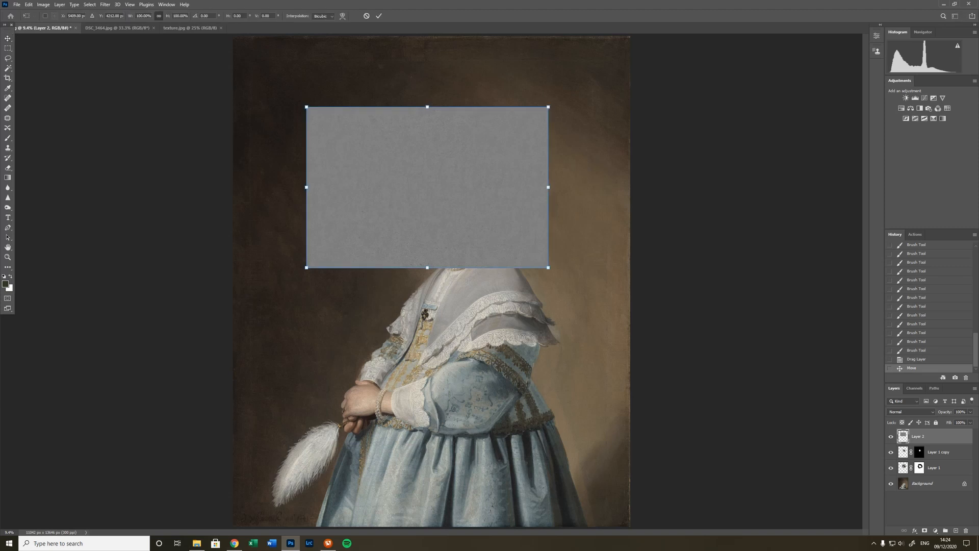
drag(478, 95, 500, 223)
drag(392, 113, 280, 83)
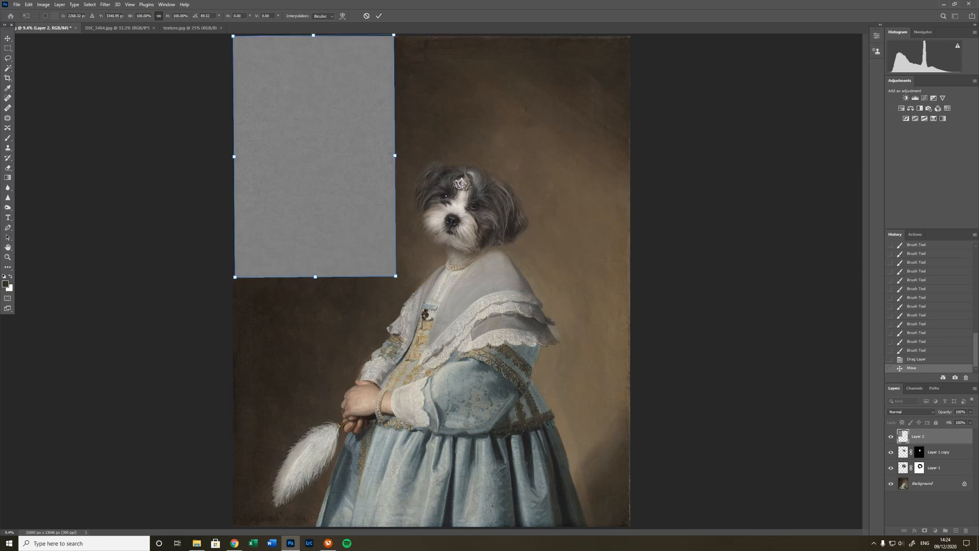
drag(396, 276, 637, 525)
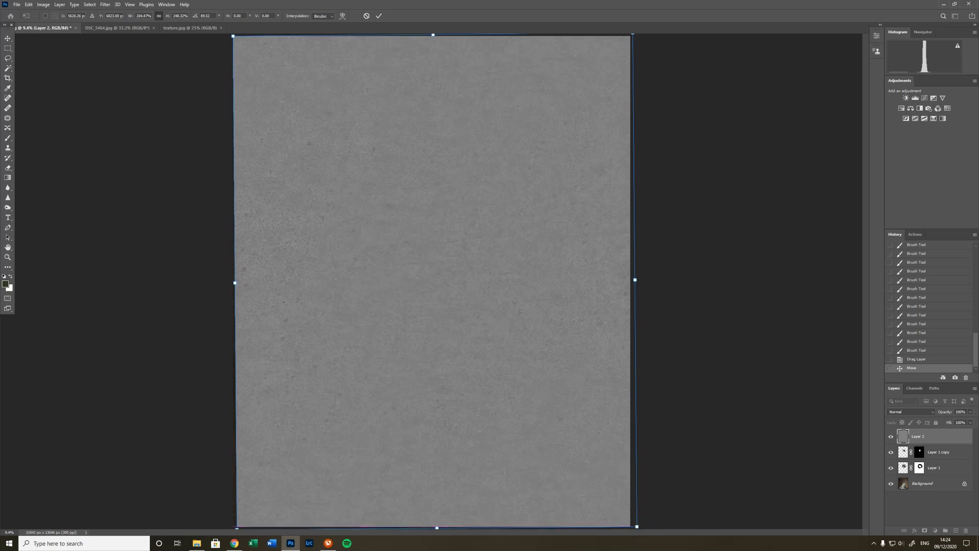
drag(235, 283, 222, 283)
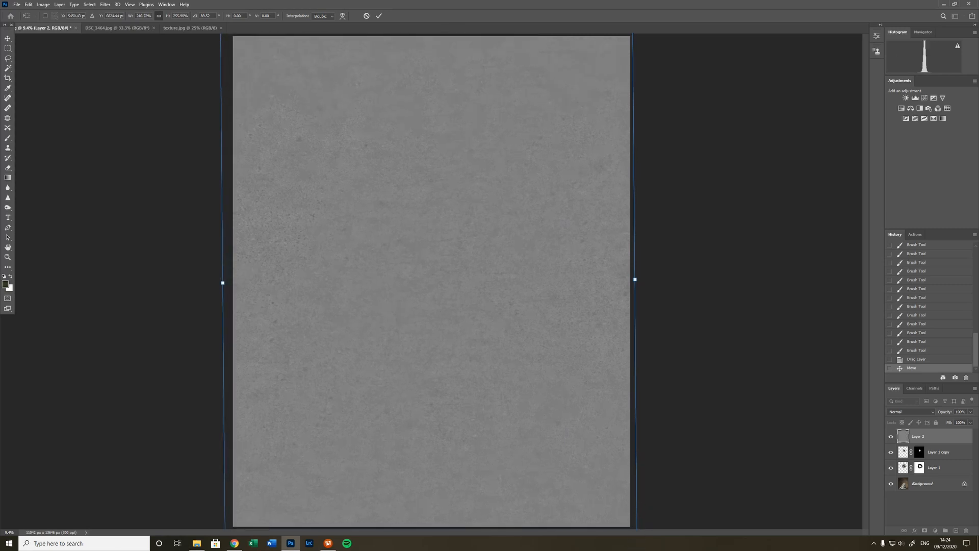
key(Return)
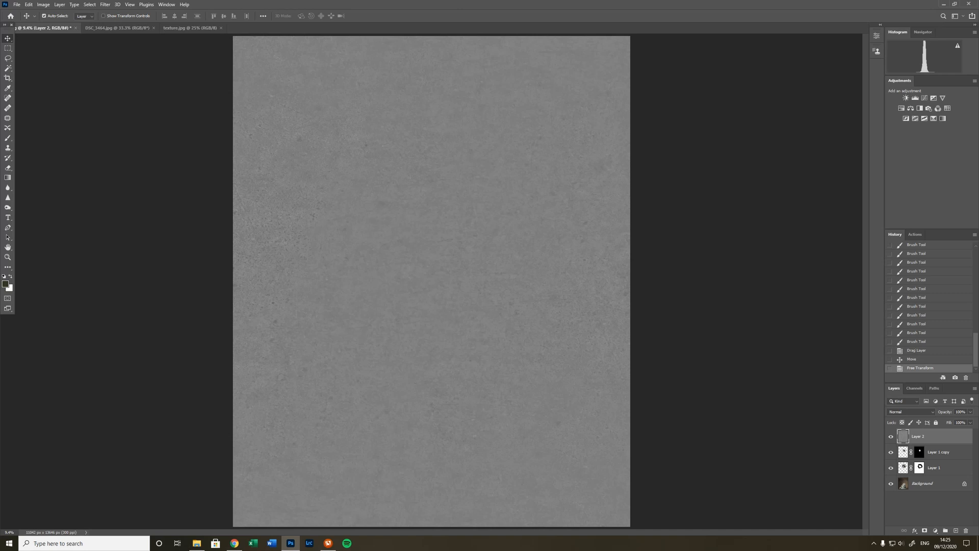
Set the texture layer's blend mode to Overlay and check the texture around the dog's head.
click(911, 412)
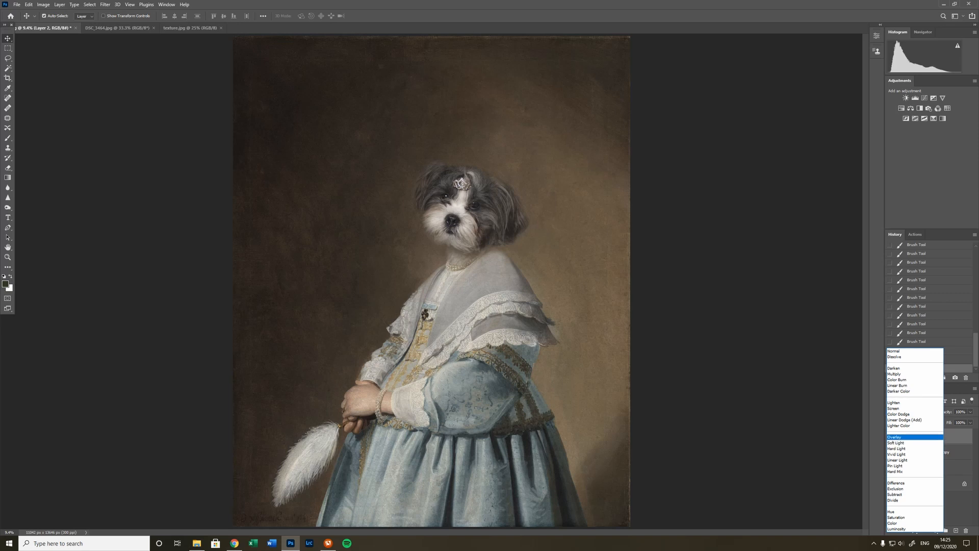
click(913, 437)
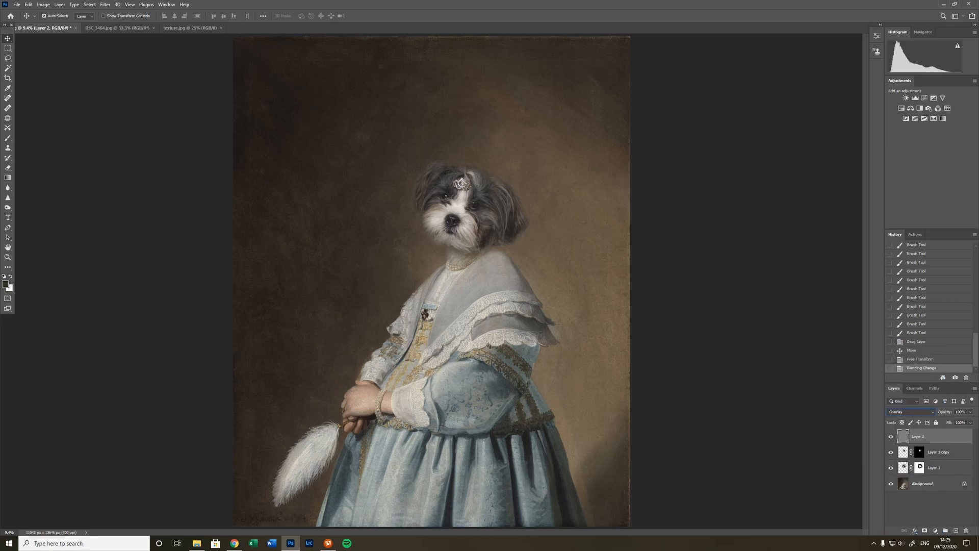
click(8, 257)
click(391, 166)
click(392, 166)
click(393, 166)
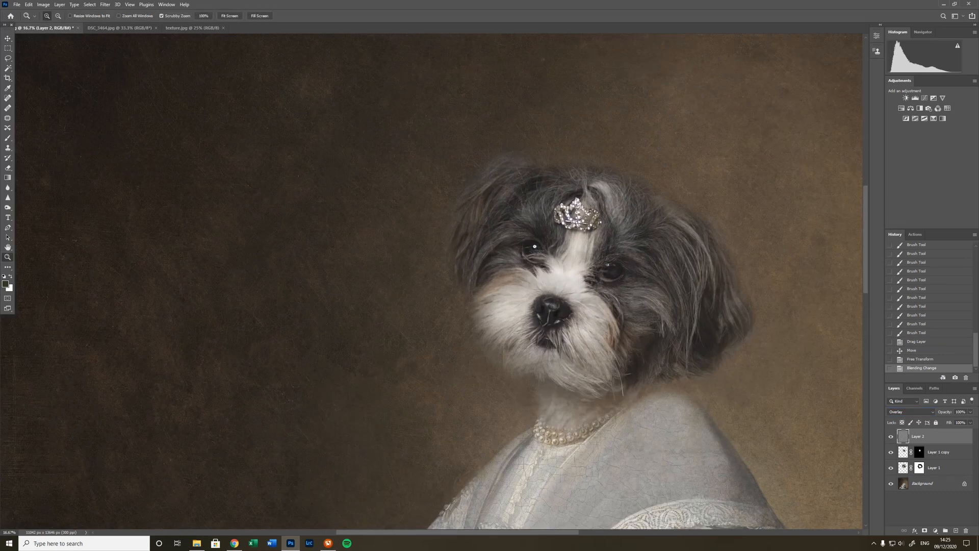
Paint low-opacity black on Layer 1's mask just below the dog's chin to soften the fur's transition into the neck.
drag(541, 306, 316, 171)
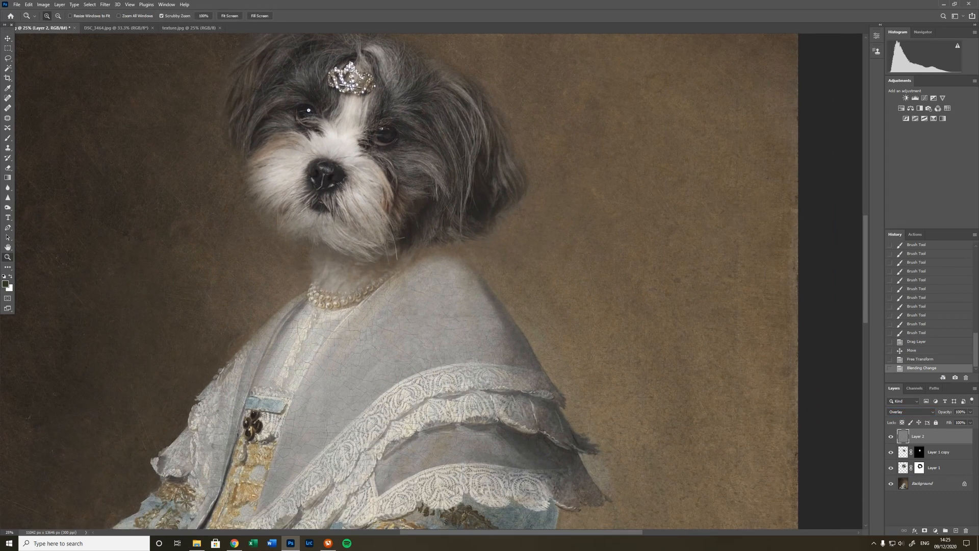
drag(309, 109, 316, 181)
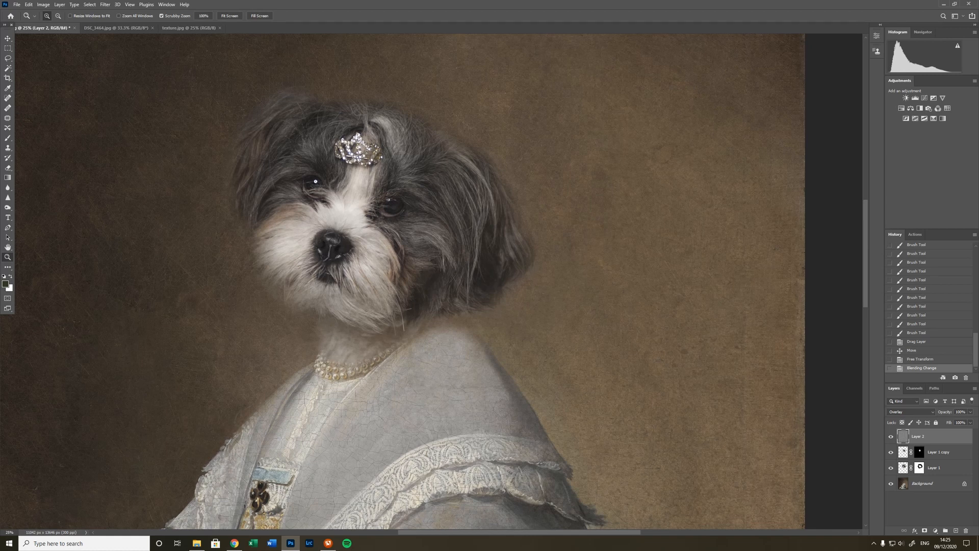
click(934, 467)
click(919, 467)
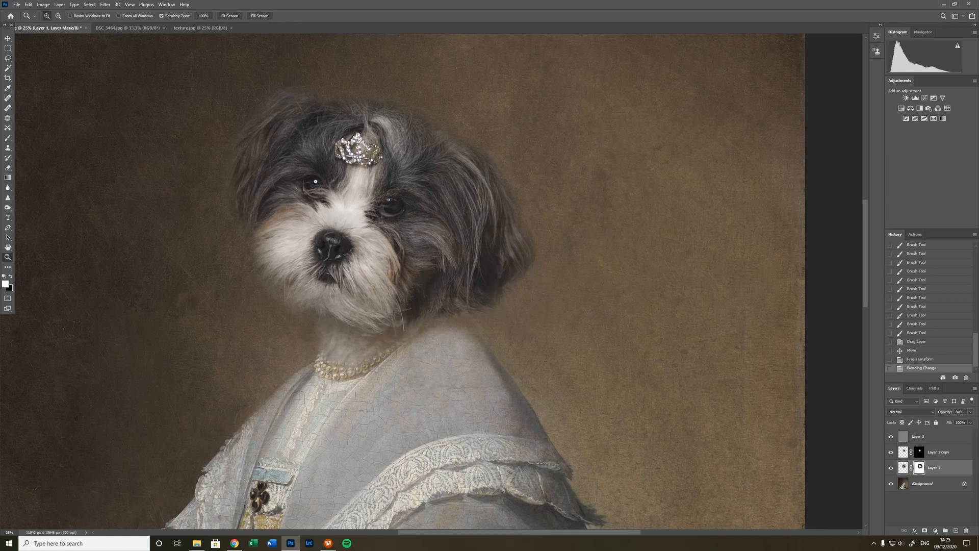
key(b)
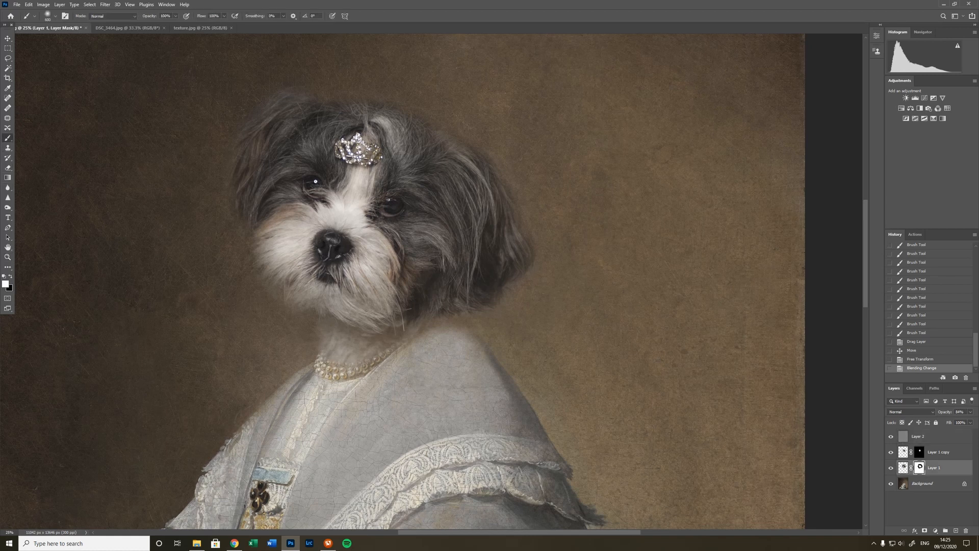
key(x)
click(324, 327)
click(325, 326)
click(324, 326)
click(325, 327)
click(324, 326)
click(324, 327)
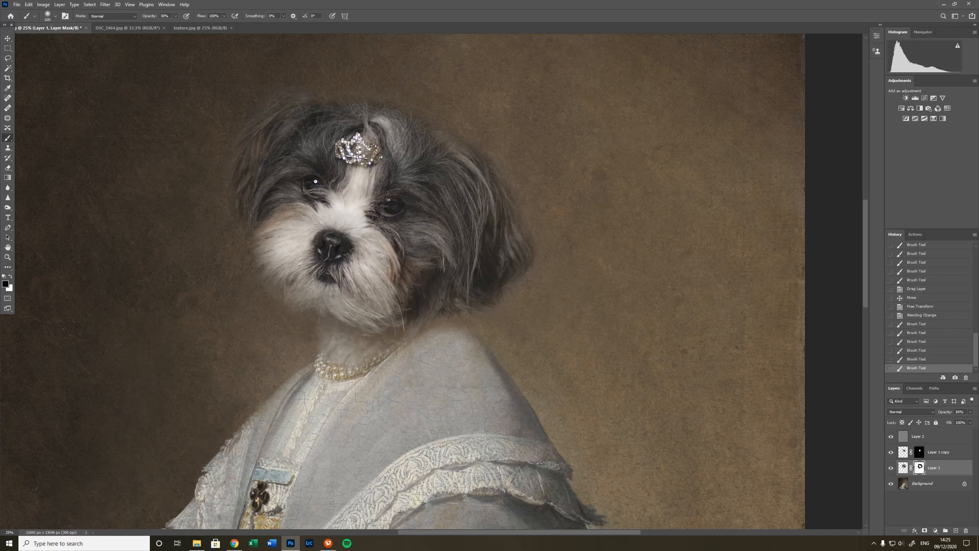
Paint low-opacity black on Layer 1's mask along the lower outer edge of the dog's right-hand ear to blend it into the background.
click(510, 288)
click(510, 288)
click(510, 286)
click(510, 278)
click(510, 278)
click(510, 278)
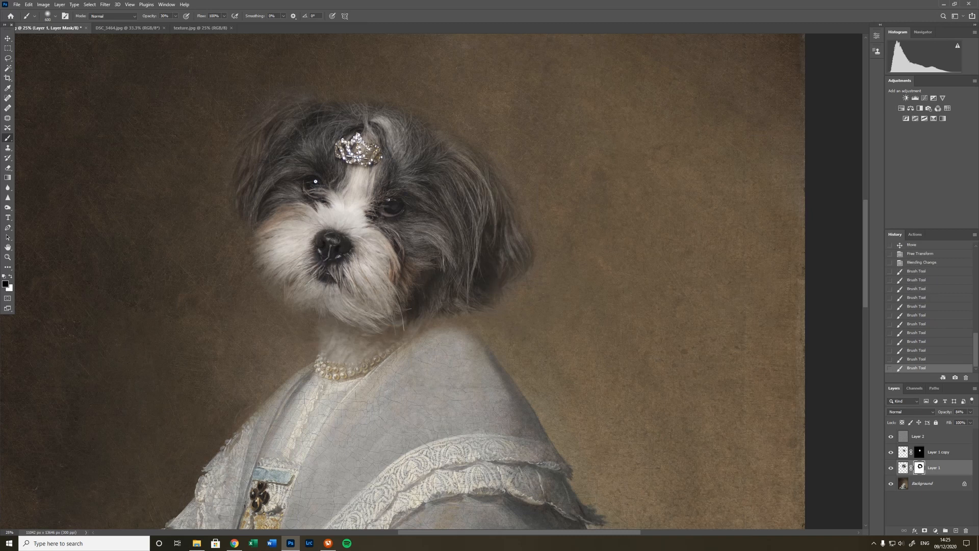
click(518, 268)
click(518, 268)
click(517, 267)
Flatten the portrait's layers into a single background image.
key(ctrl+0)
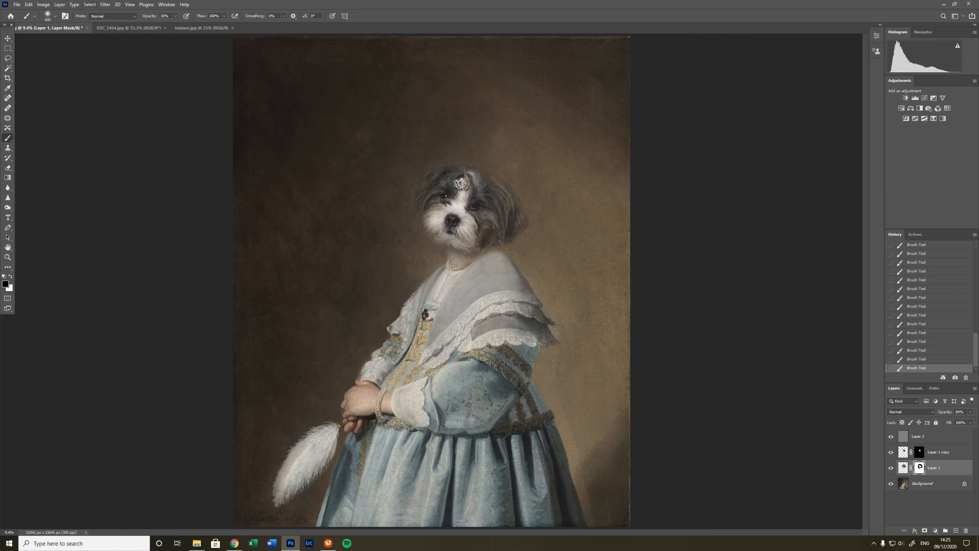
click(59, 5)
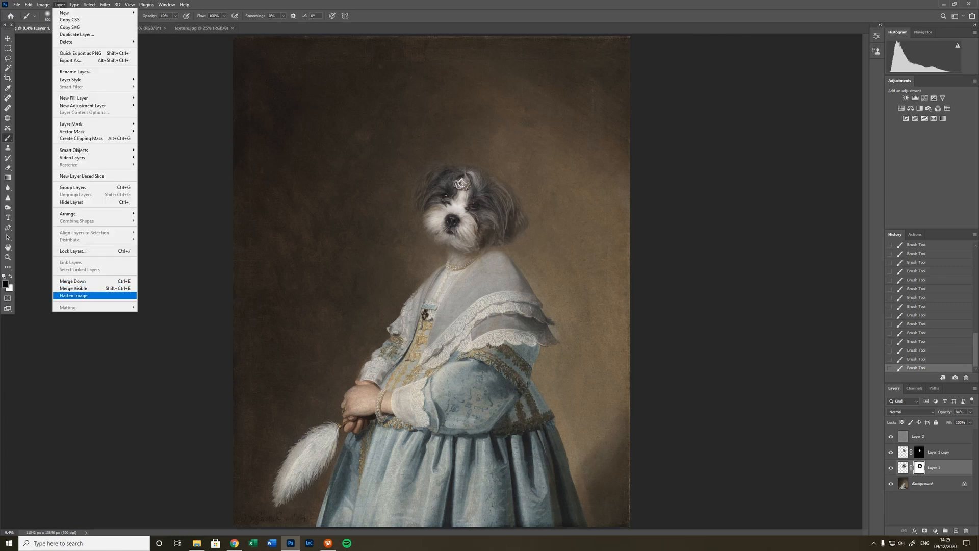
click(72, 296)
Crop the portrait evenly on all sides to trim its outer edges, keeping the whole figure and feather fan in frame.
key(c)
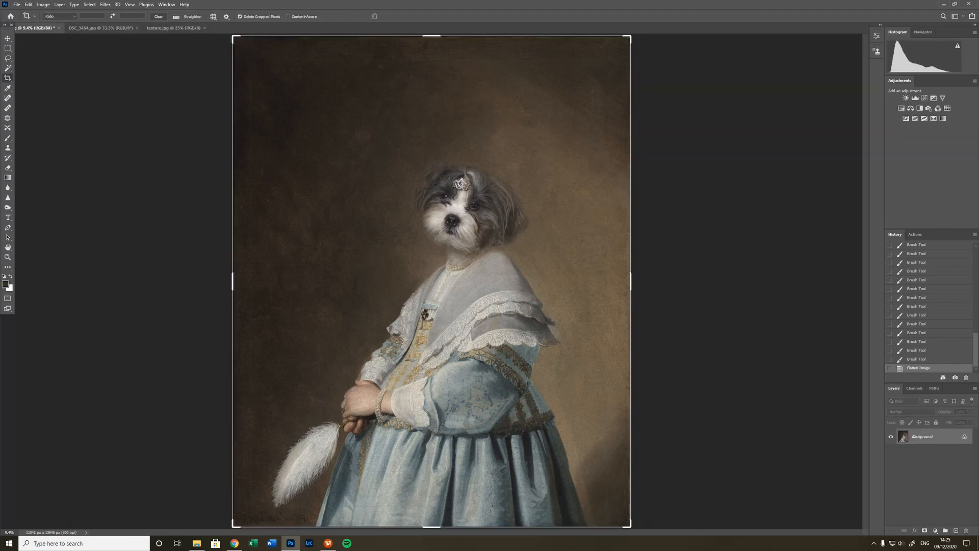
drag(233, 37, 243, 52)
drag(619, 50, 600, 73)
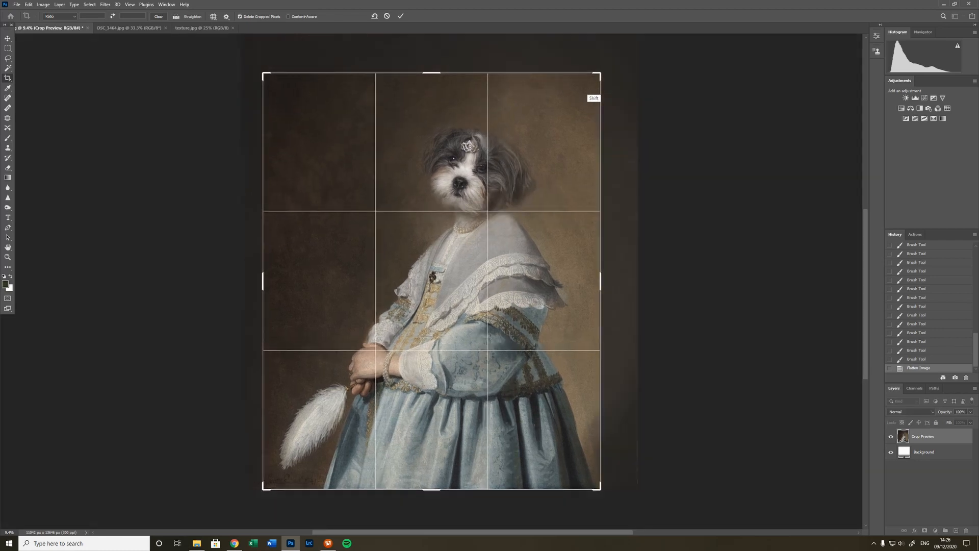
key(Return)
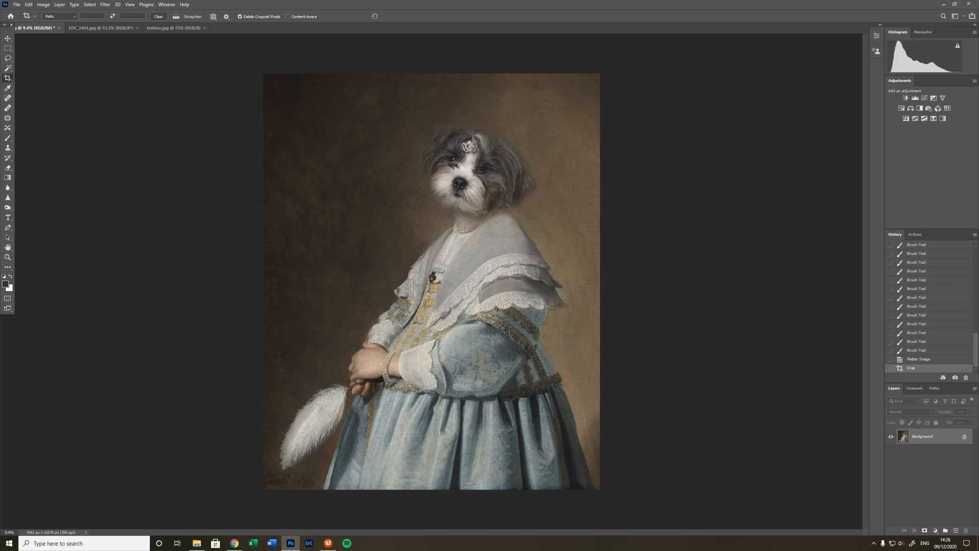
key(v)
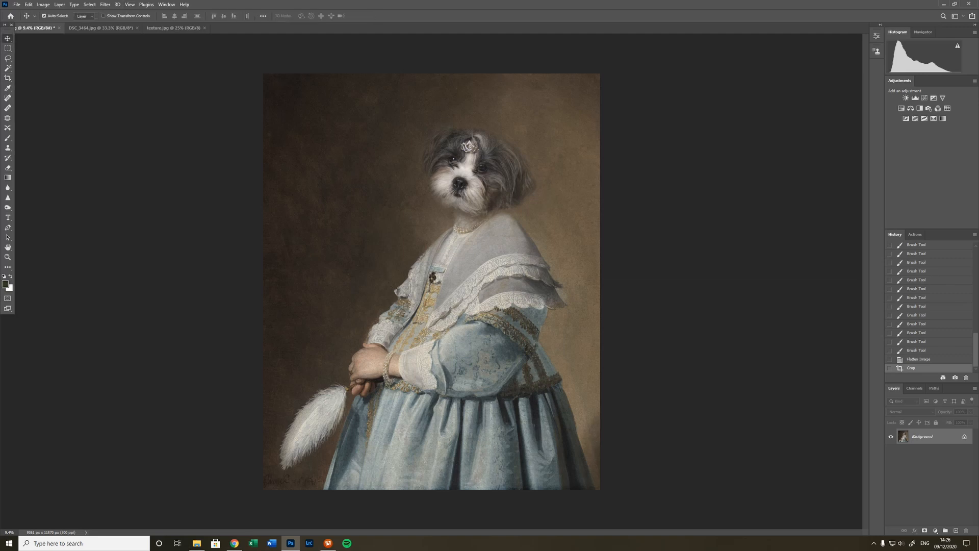